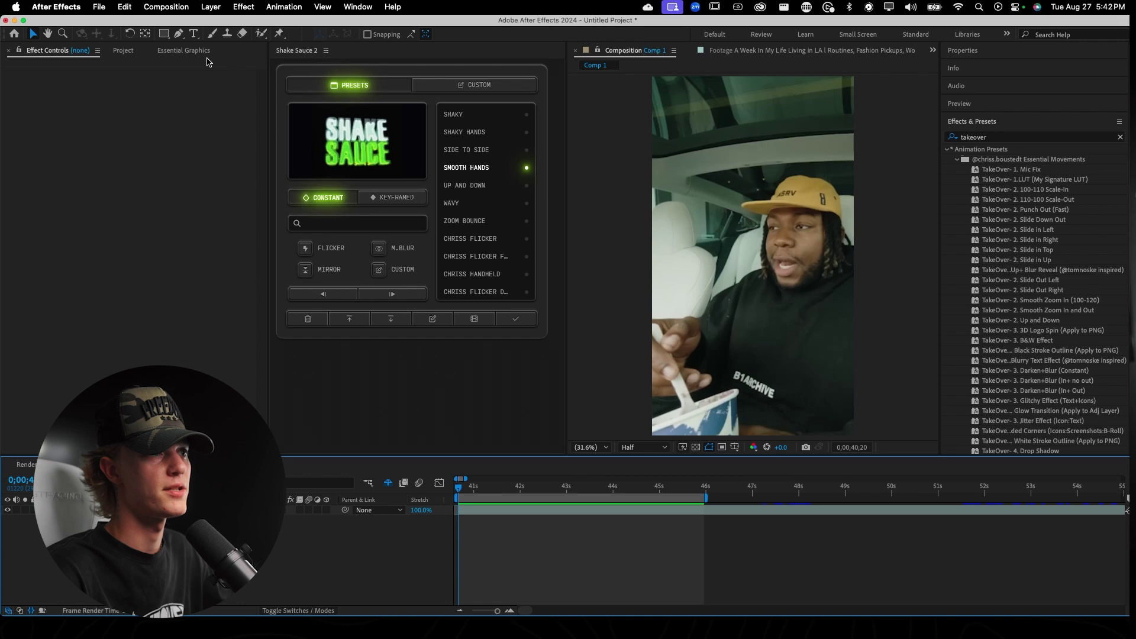
Step: Add a 'TEXT' title layer over the car footage and move it to the frame centre
click(192, 34)
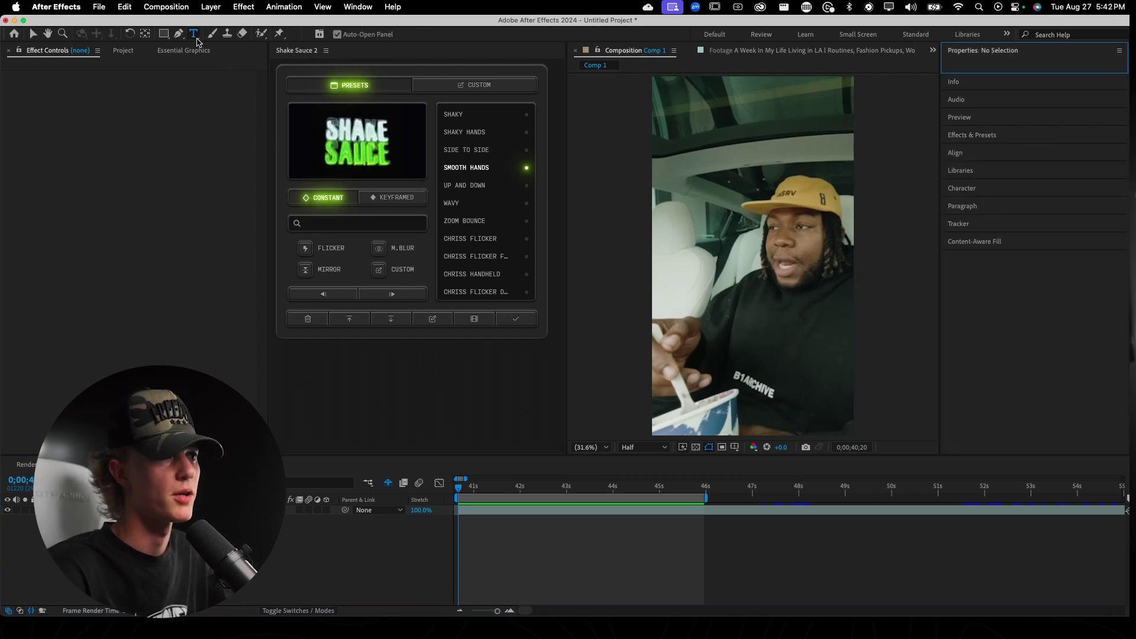
click(703, 237)
text(TEXT)
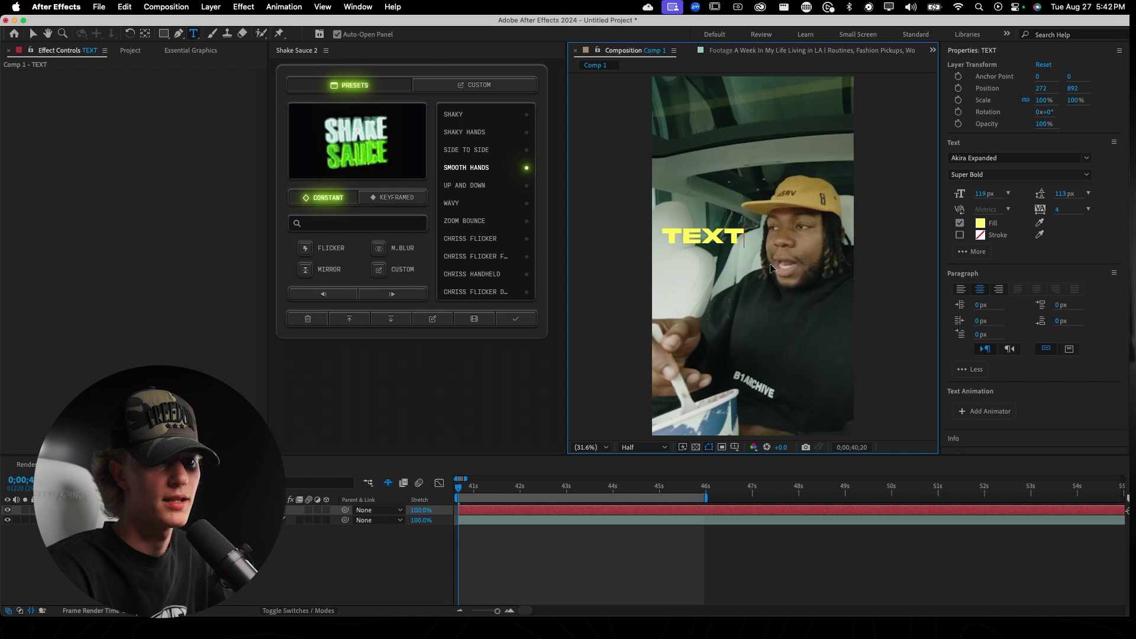
drag(772, 268, 827, 285)
Step: Centre the TEXT layer's anchor point on the text
click(34, 33)
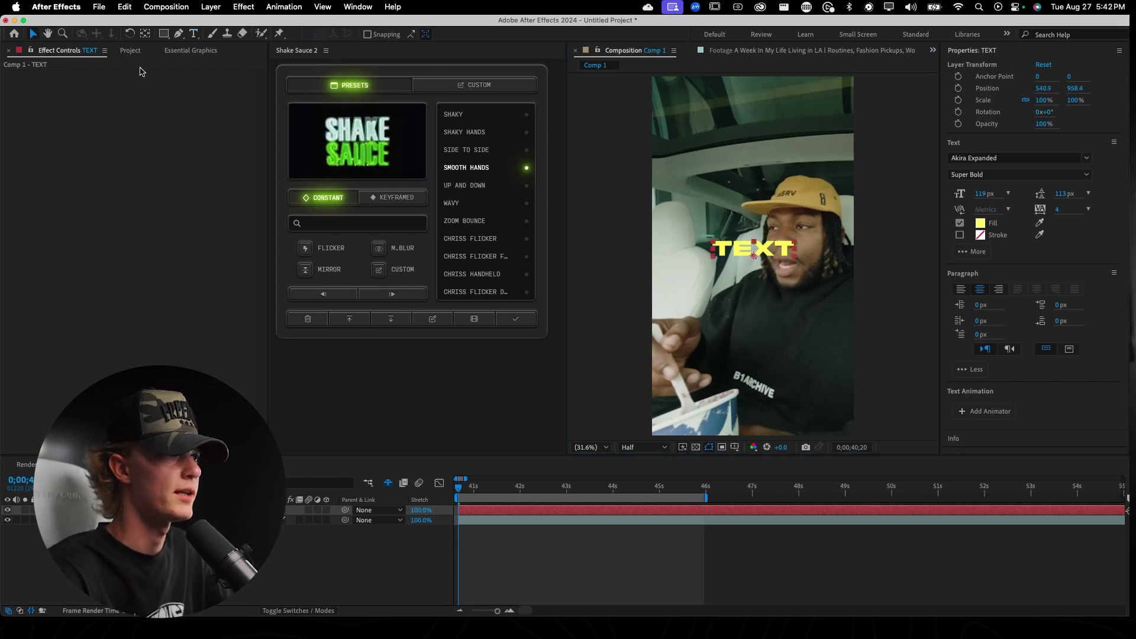
click(774, 259)
key(super+alt+Home)
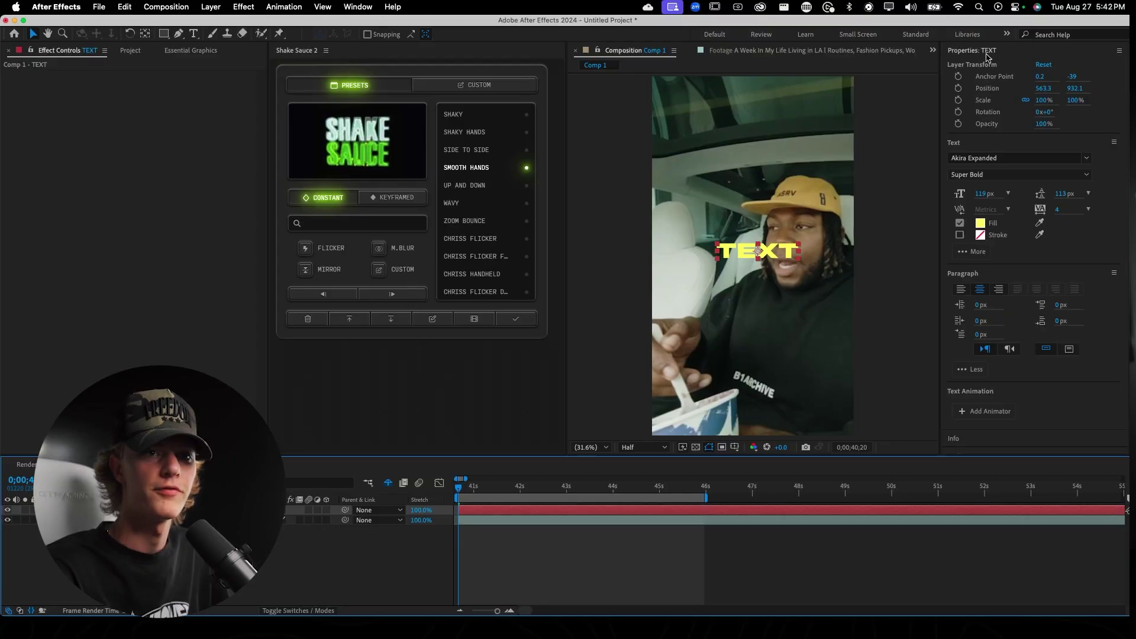
Step: Search Effects & Presets for 'flic' and apply Flicker Exposure to the TEXT layer
click(986, 51)
click(986, 122)
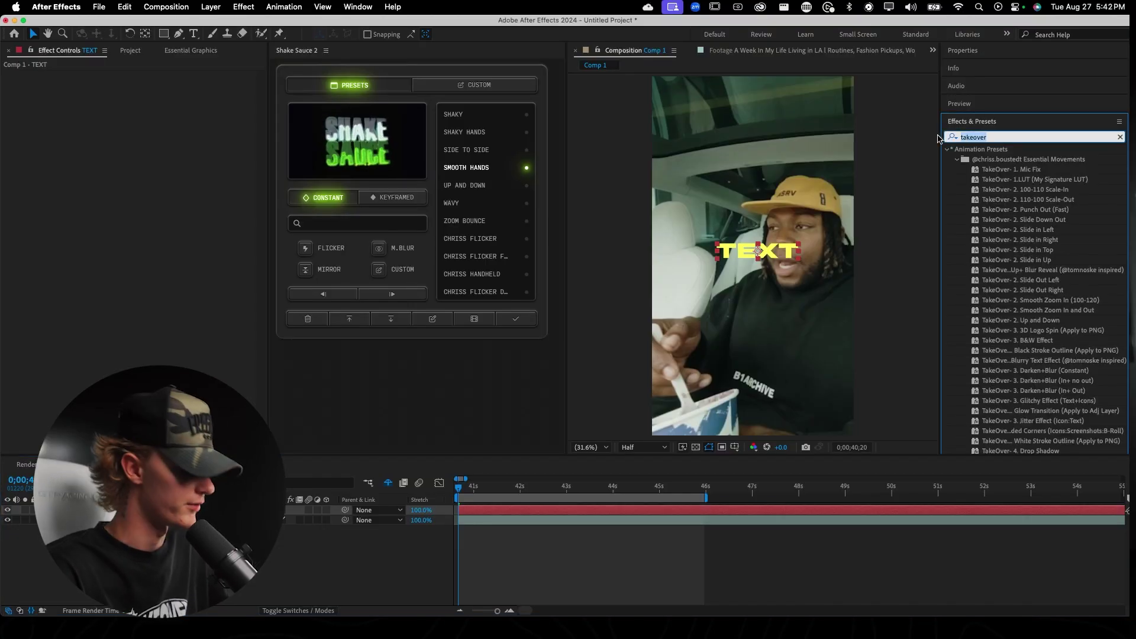
text(flicker)
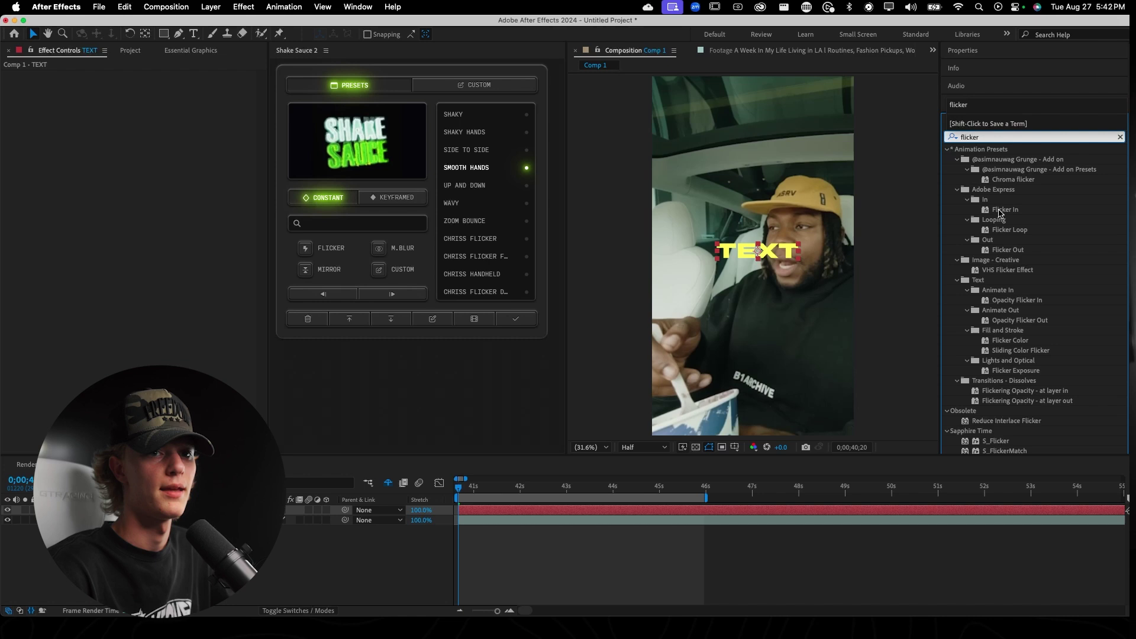
drag(1009, 230, 546, 513)
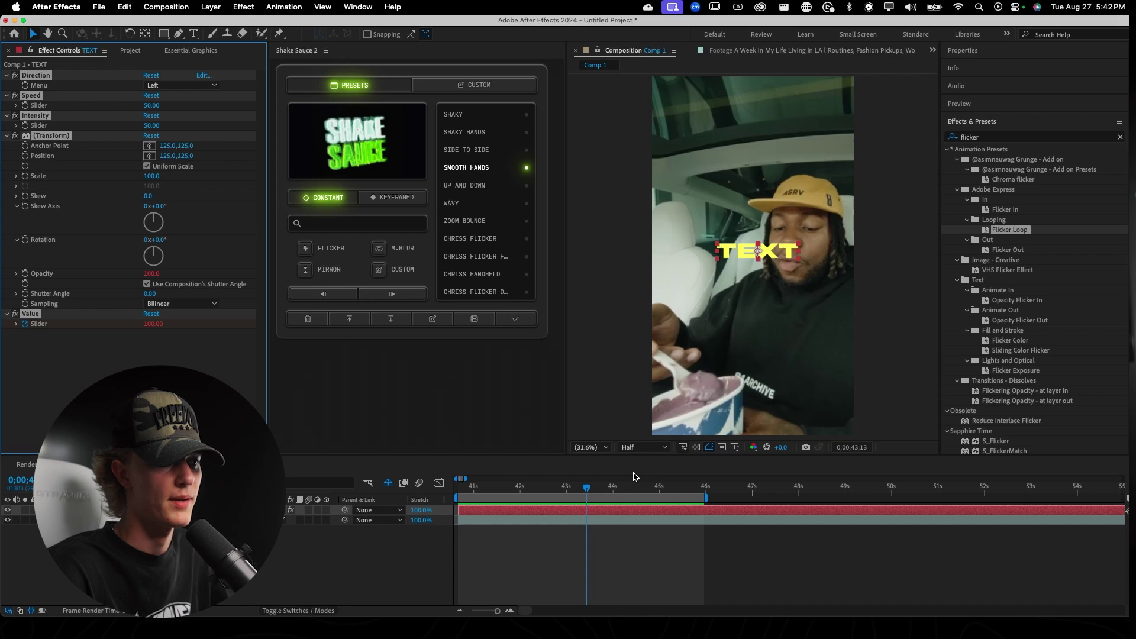
click(555, 511)
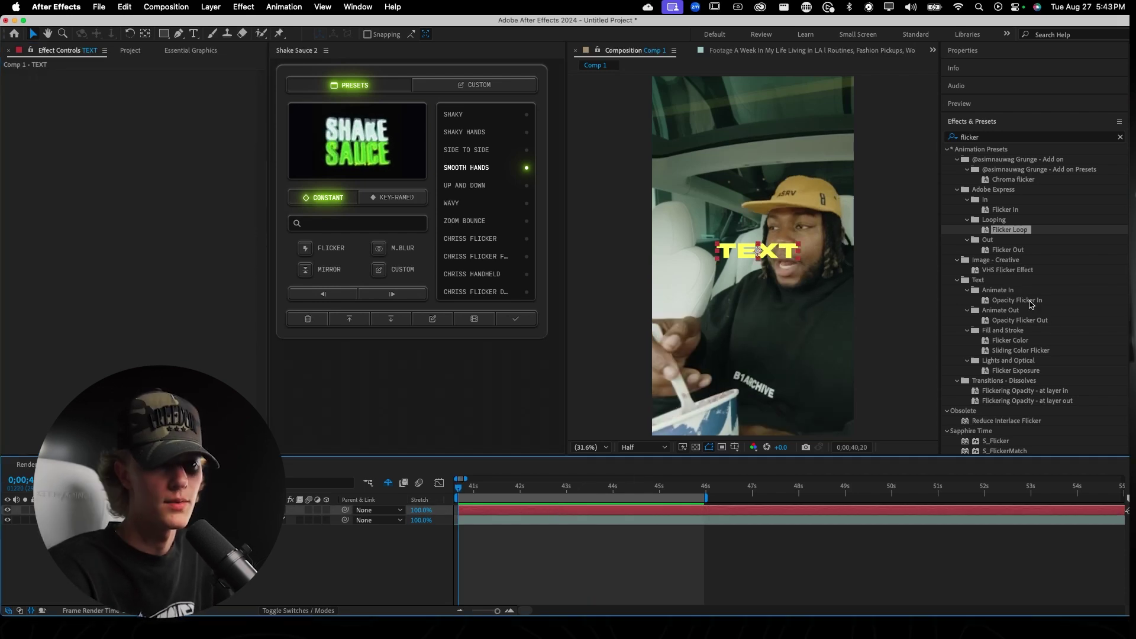
drag(1015, 377, 514, 510)
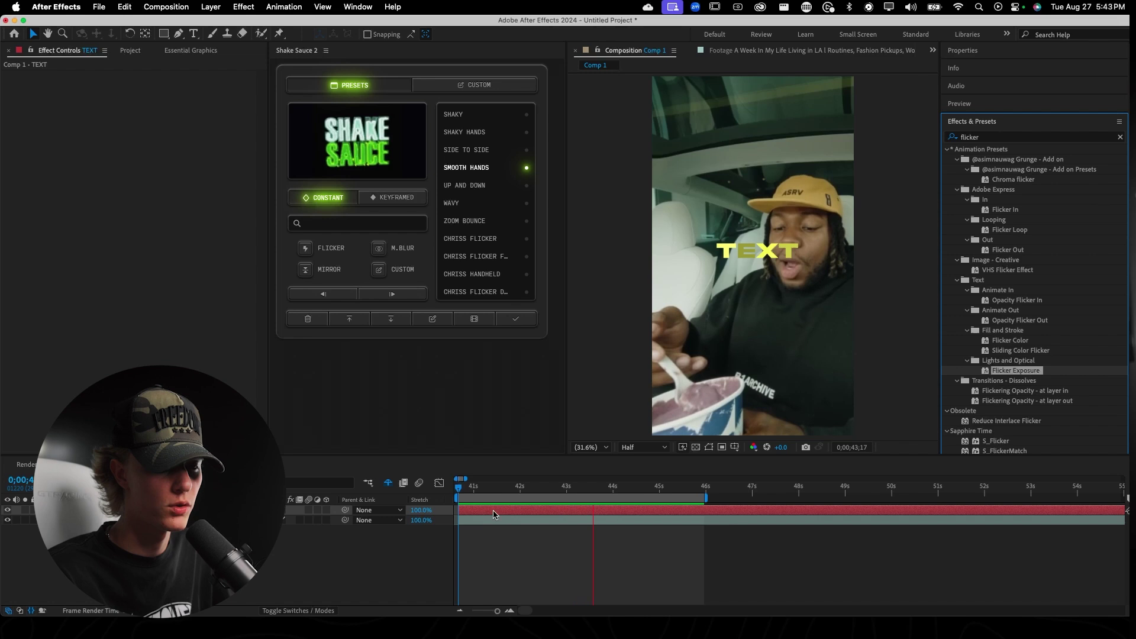
Step: Preview the flickering title, return to the work area start, and deselect the layer
key(space)
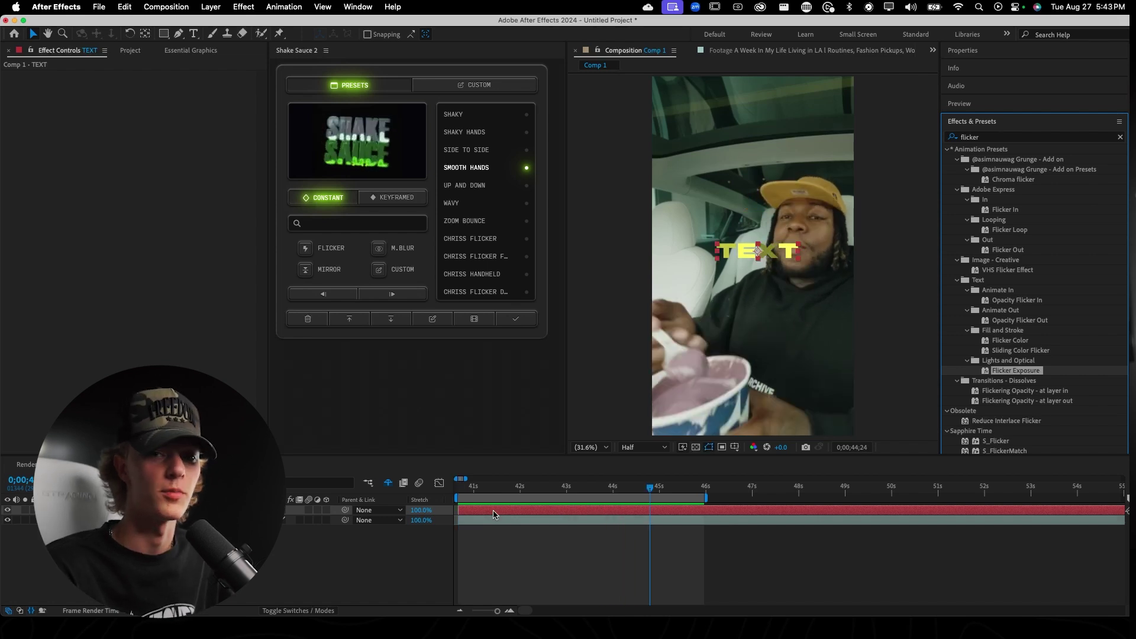
click(489, 513)
key(space)
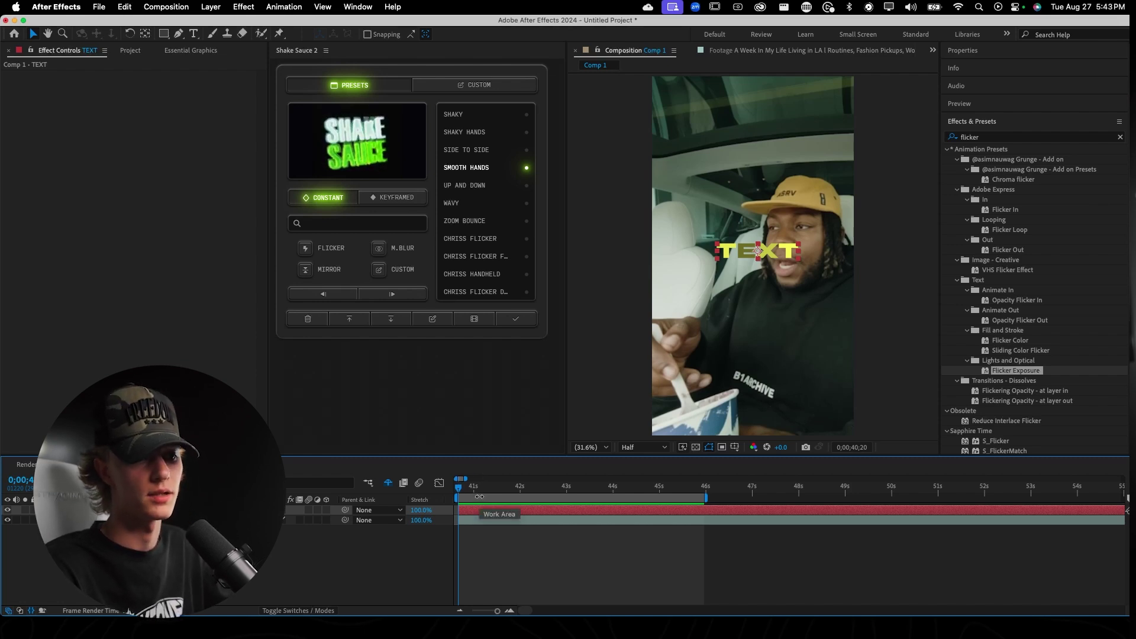
click(519, 537)
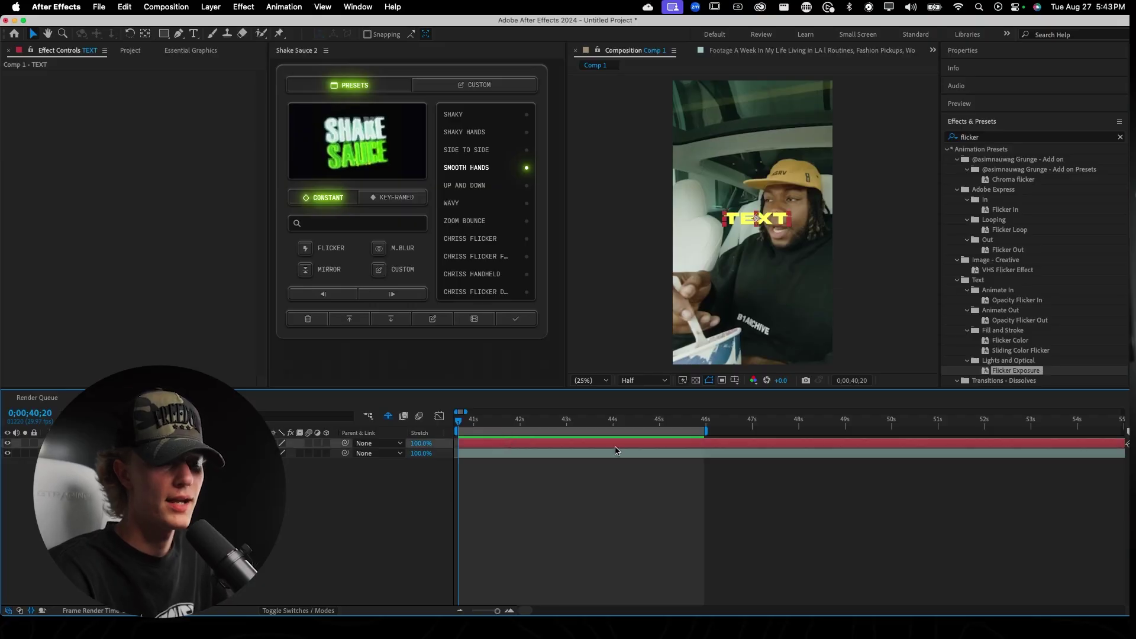
Step: Pre-compose the TEXT layer into a new precomp named TEXT Comp 3
right_click(588, 446)
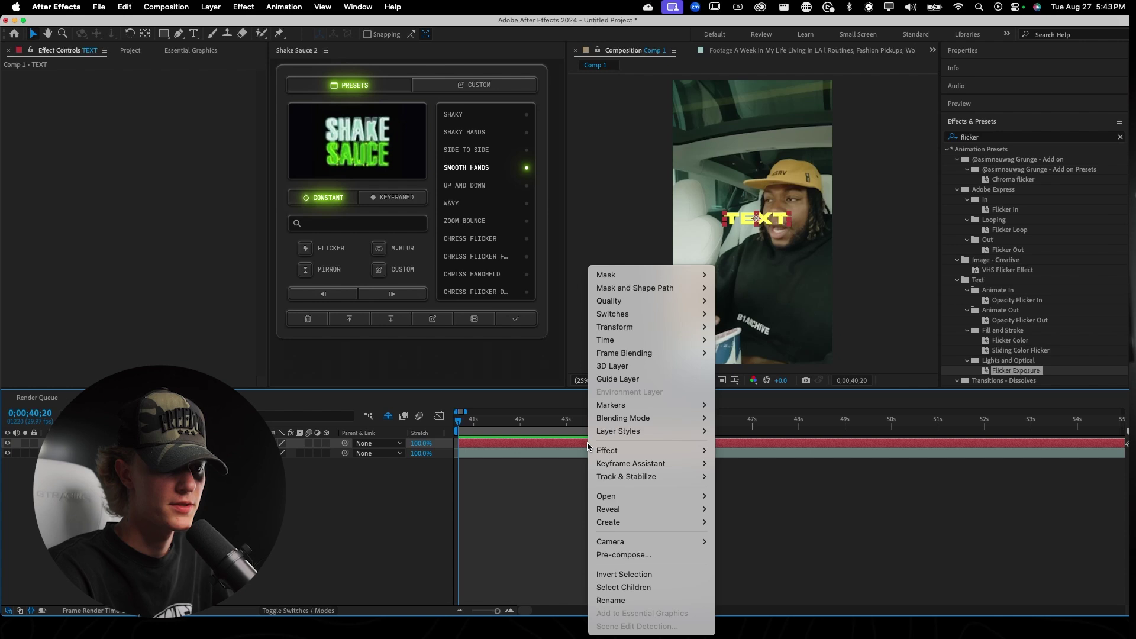
click(636, 555)
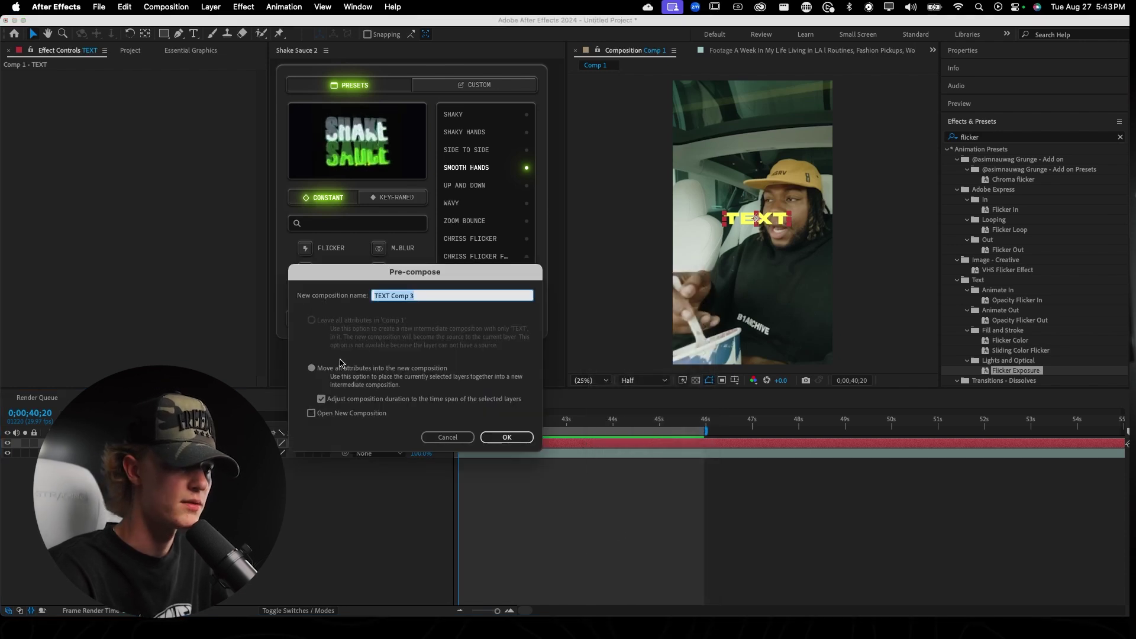
click(506, 437)
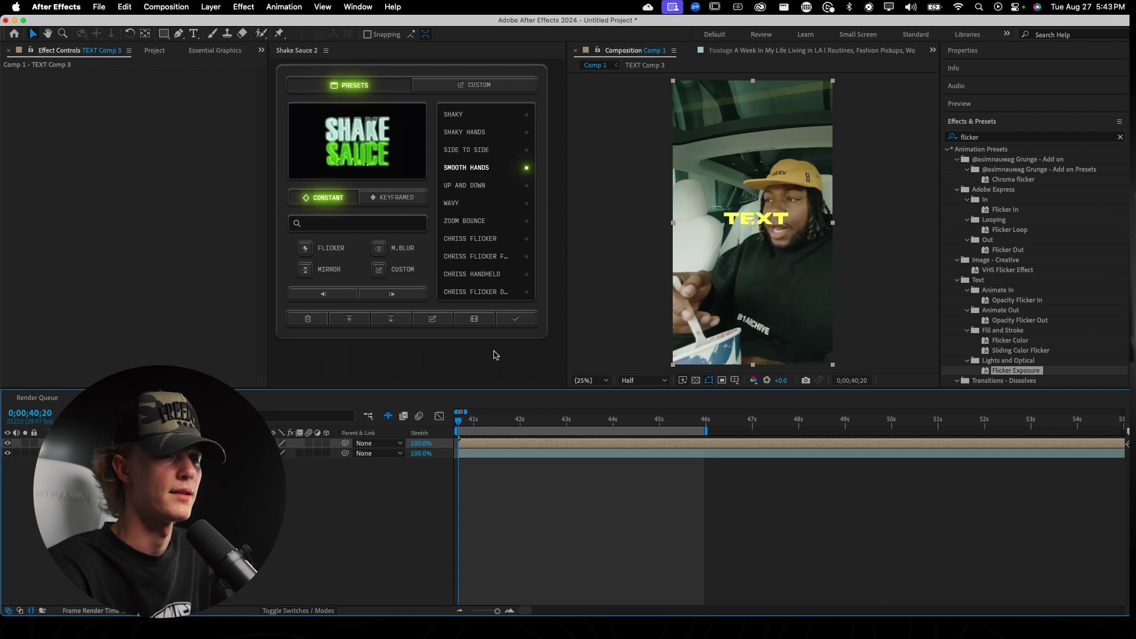
Step: Open TEXT Comp 3 from Comp 1 to edit it on its own
double_click(494, 444)
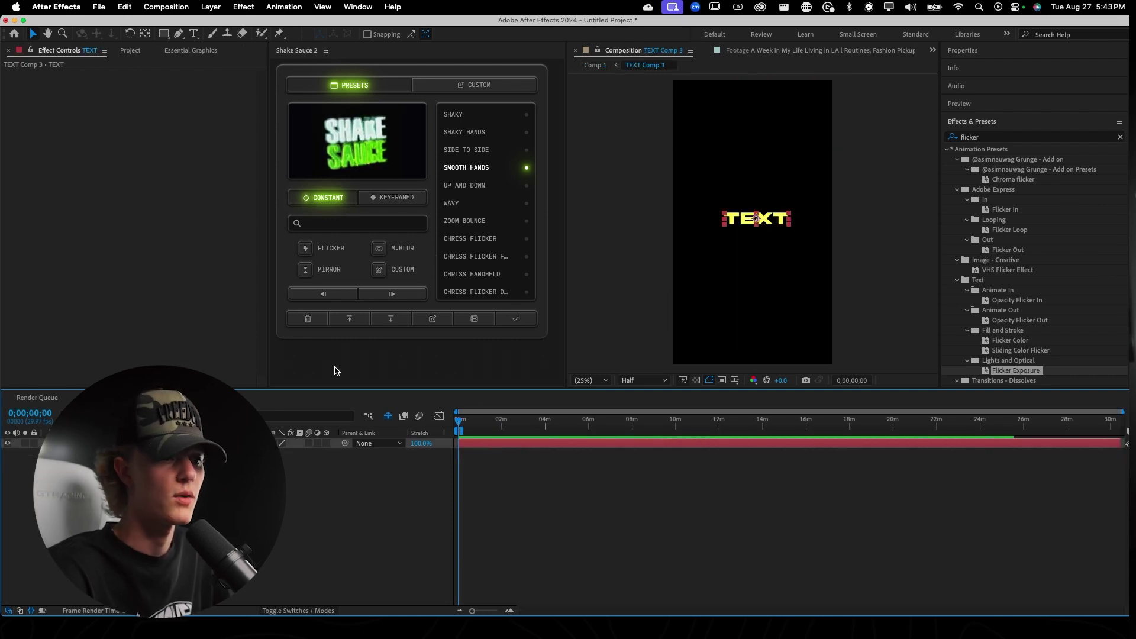
click(88, 398)
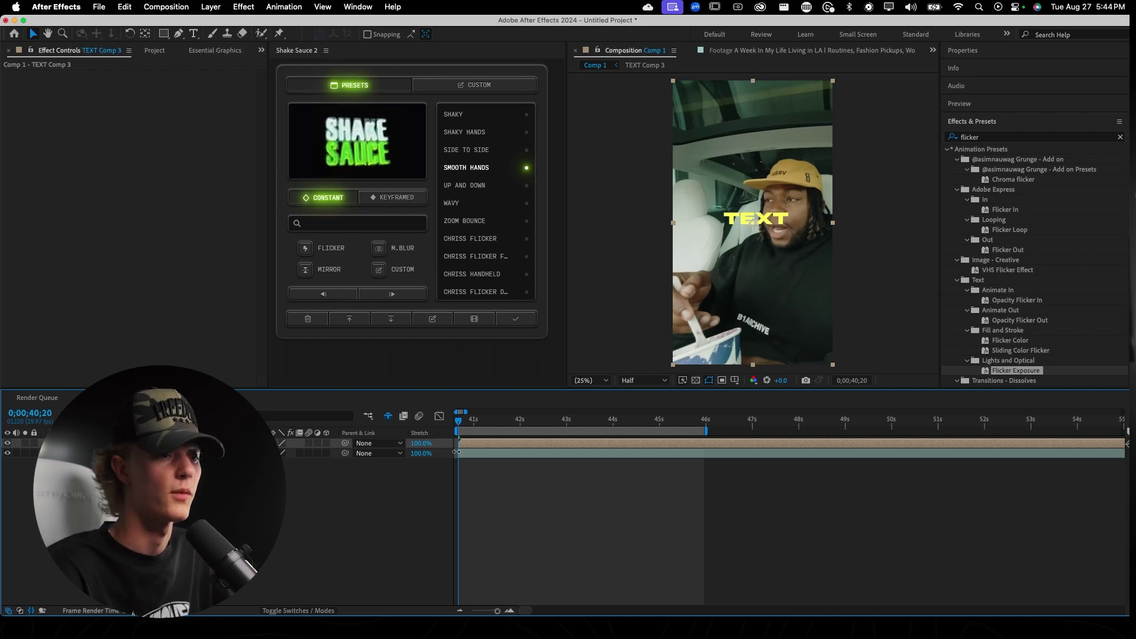
double_click(473, 445)
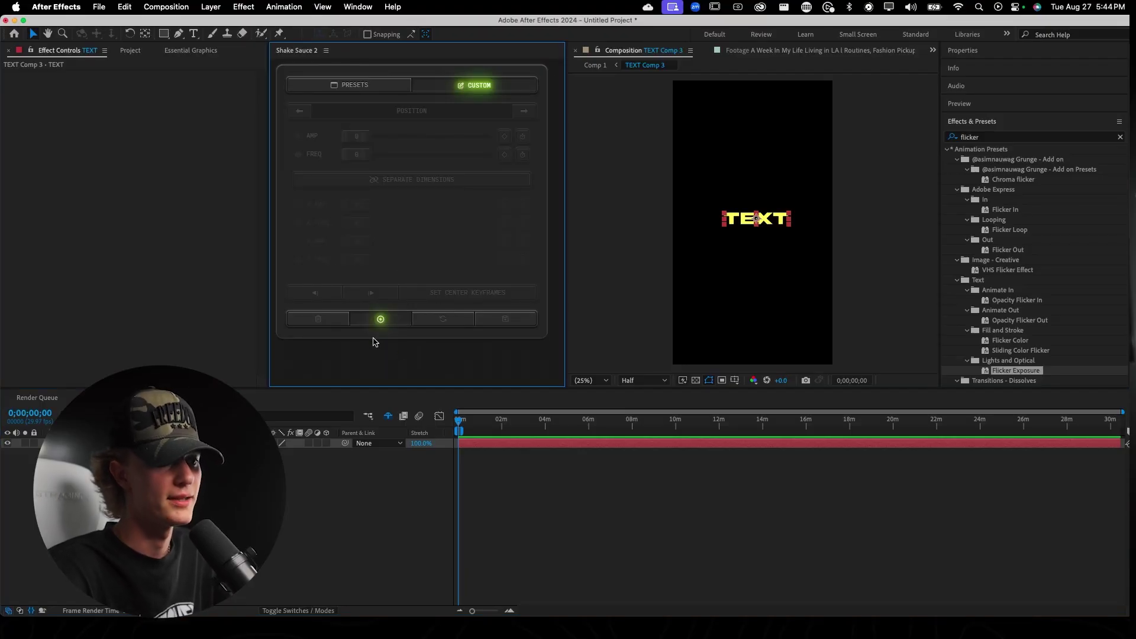
Step: Add a Shake Sauce 2 shake with flicker amplitude 11, frequency 17 and brightness 1
click(395, 319)
click(523, 112)
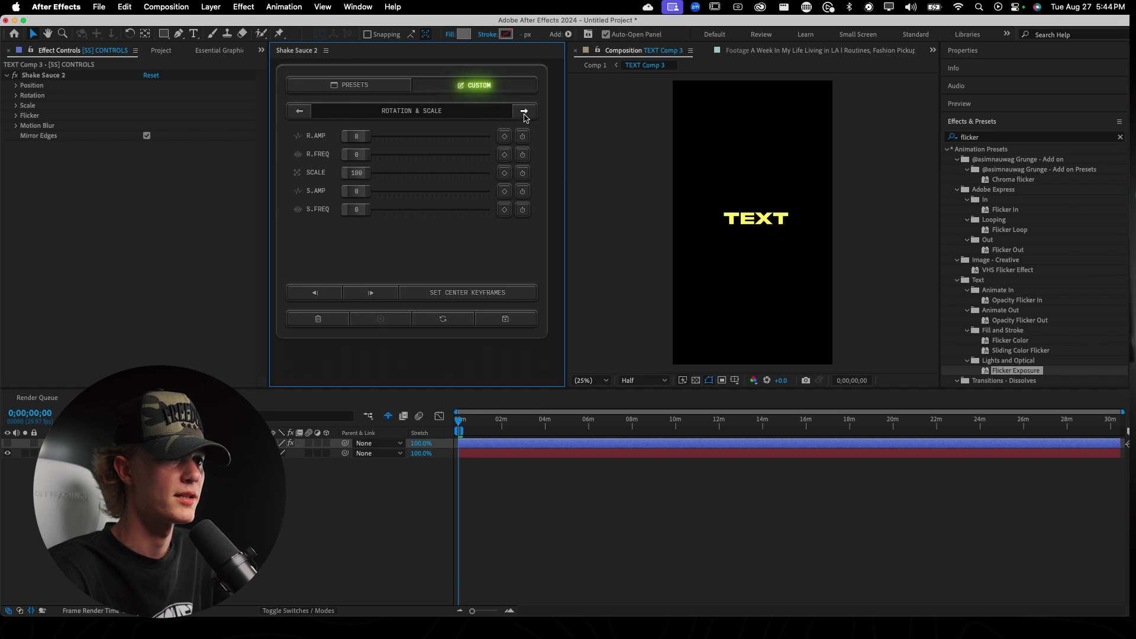
click(523, 112)
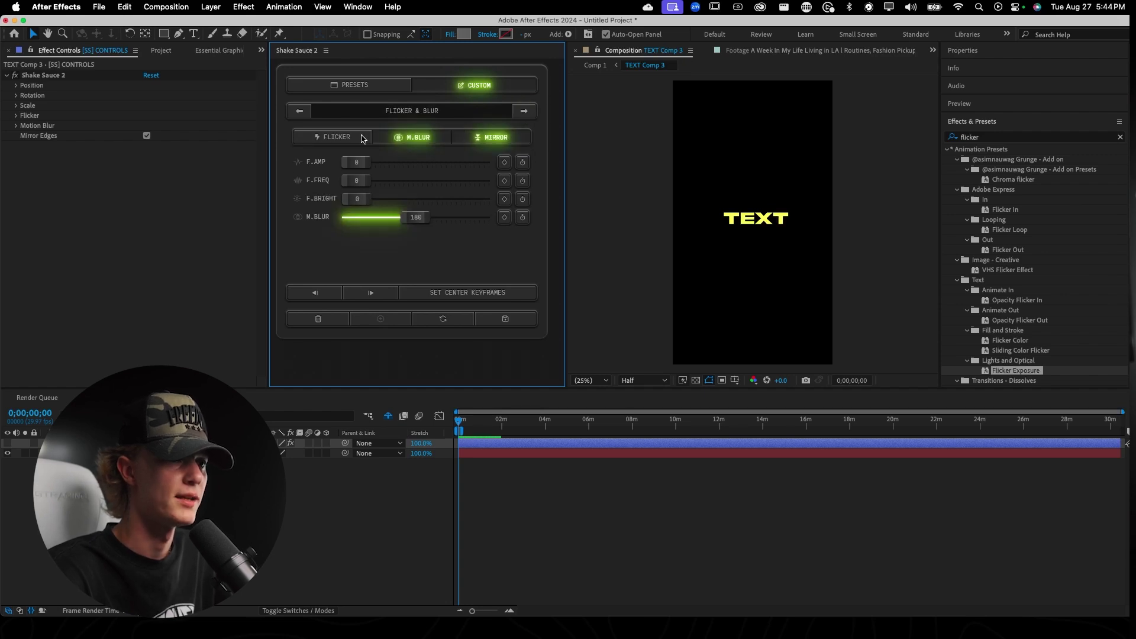
click(368, 162)
click(362, 181)
click(371, 200)
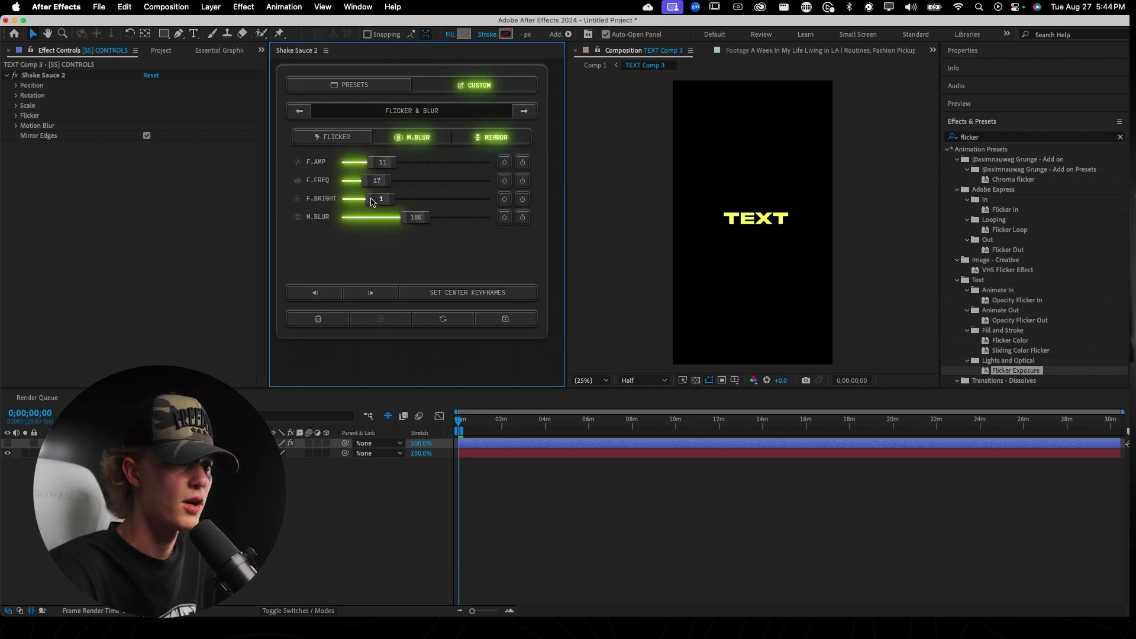
Step: Enable the flicker and scrub and play the title to check it
drag(463, 422, 489, 422)
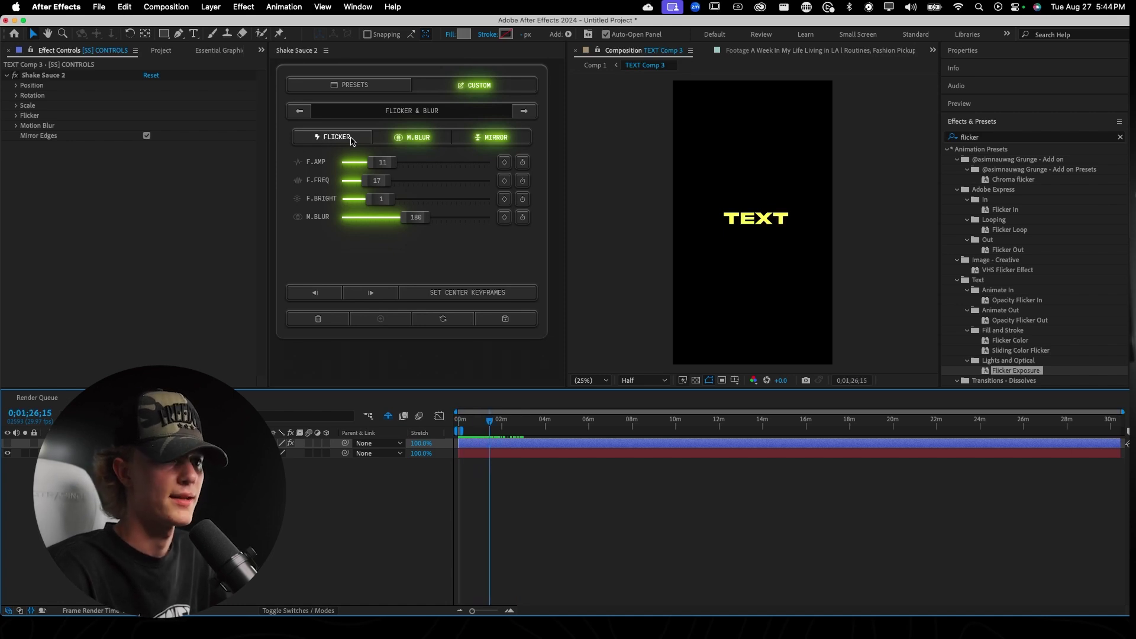
click(345, 139)
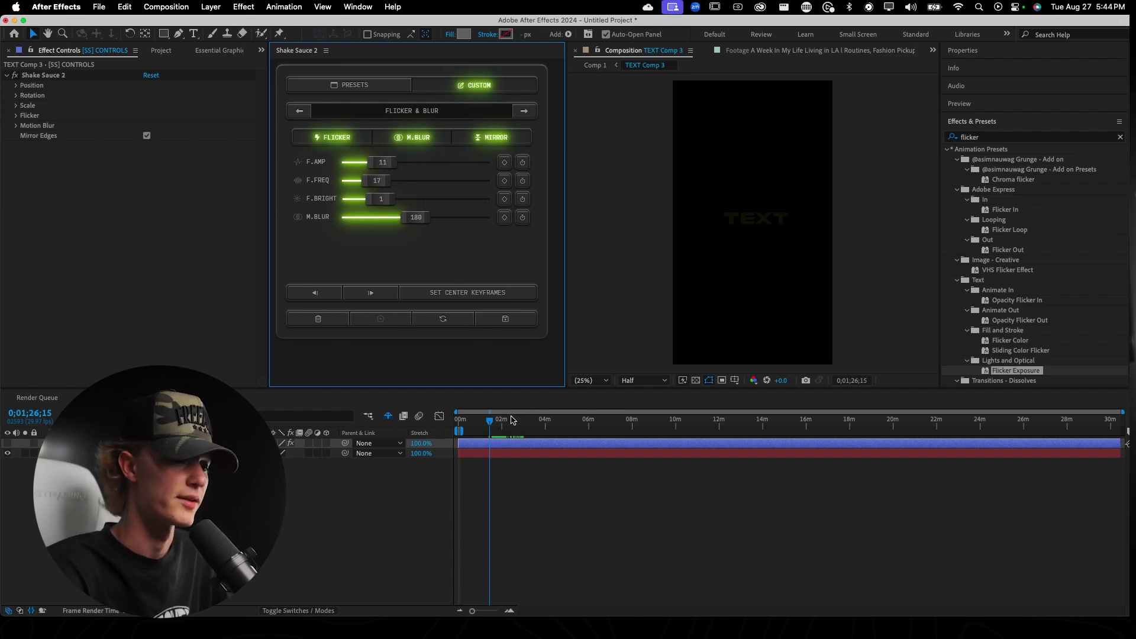
drag(491, 425, 1077, 430)
key(space)
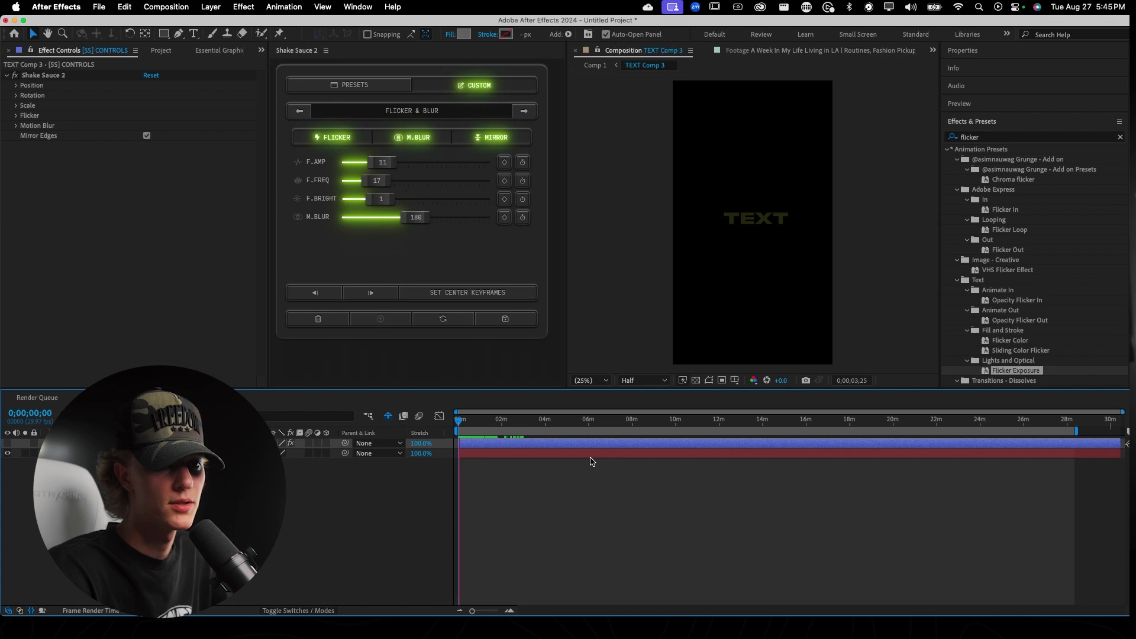
Step: Raise the flicker frequency, try brightness 3, then set brightness back to 1 while previewing
key(space)
drag(384, 185, 400, 185)
key(space)
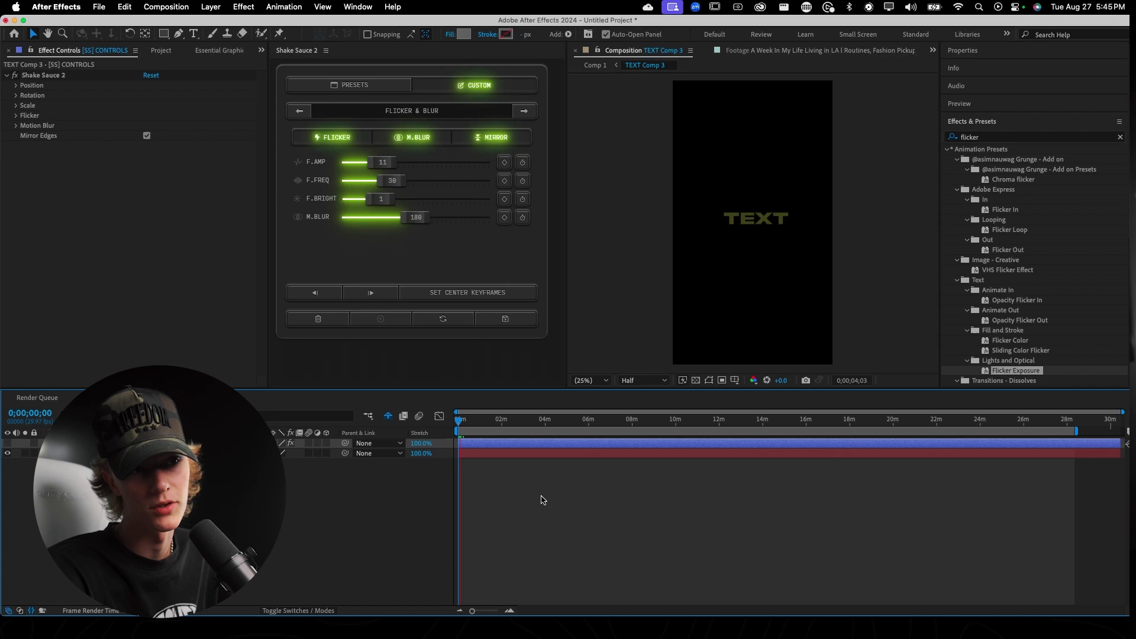
drag(379, 198, 418, 201)
click(453, 424)
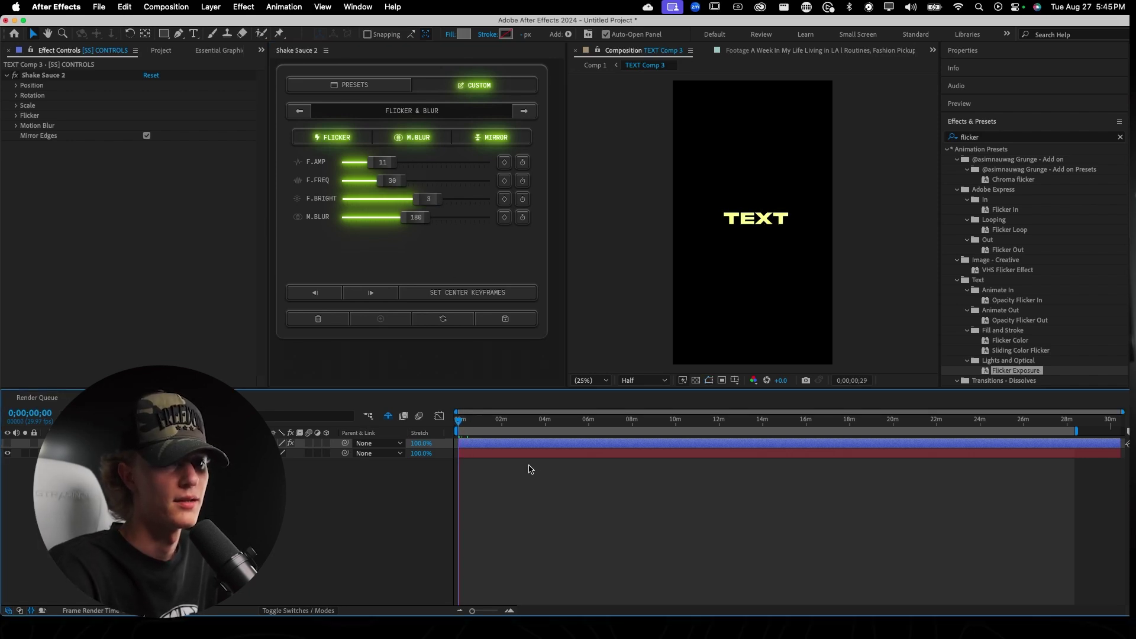
drag(427, 198, 437, 168)
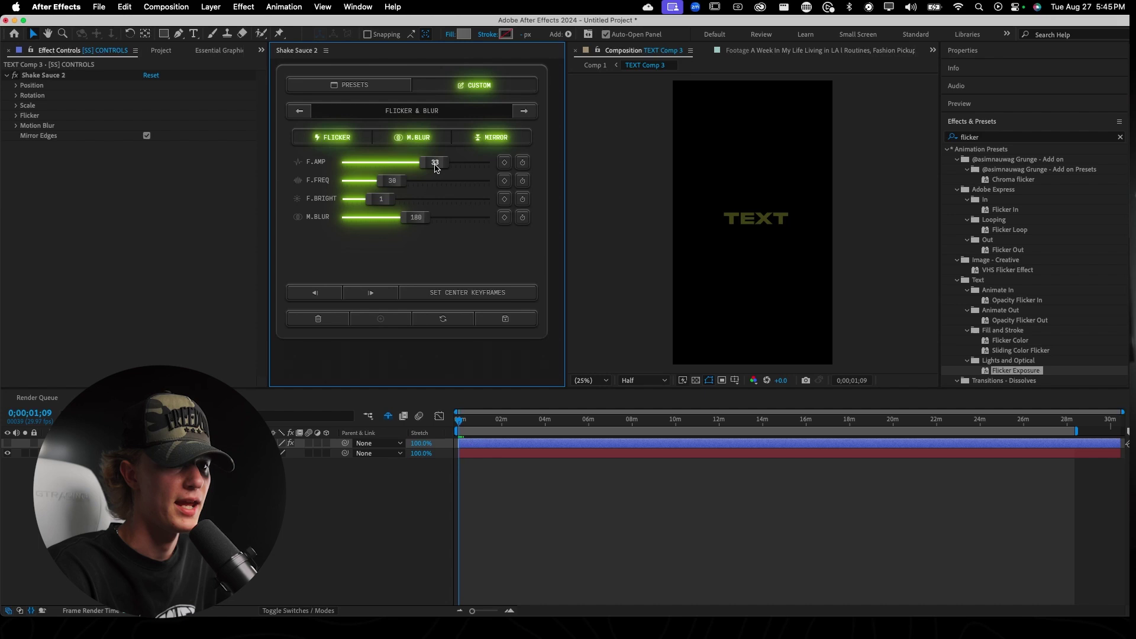
click(462, 424)
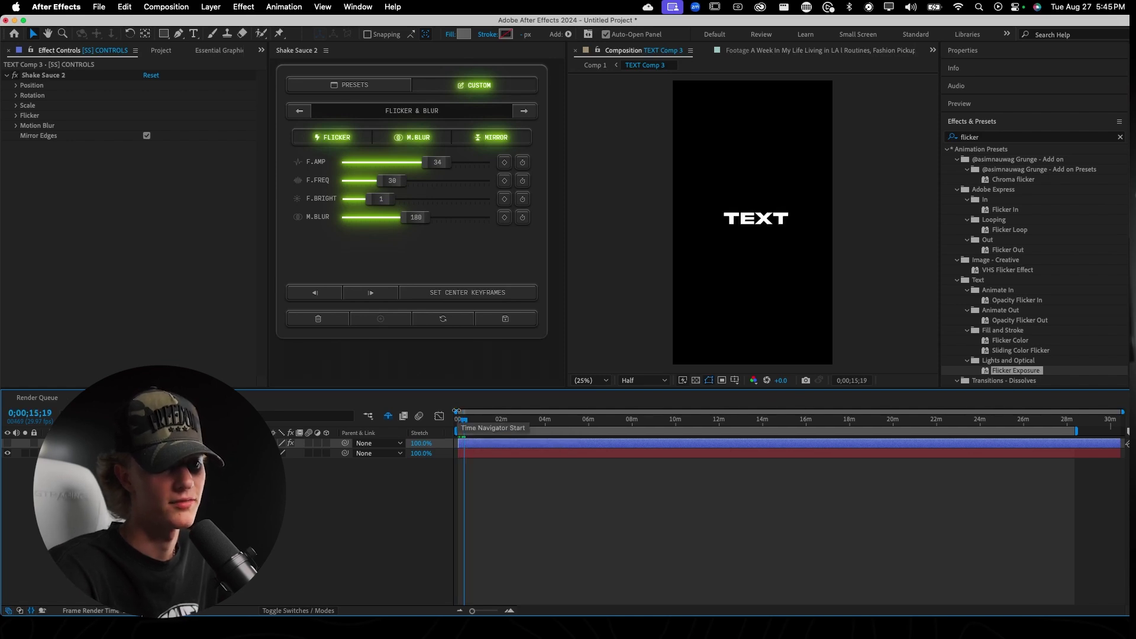
drag(464, 421, 486, 424)
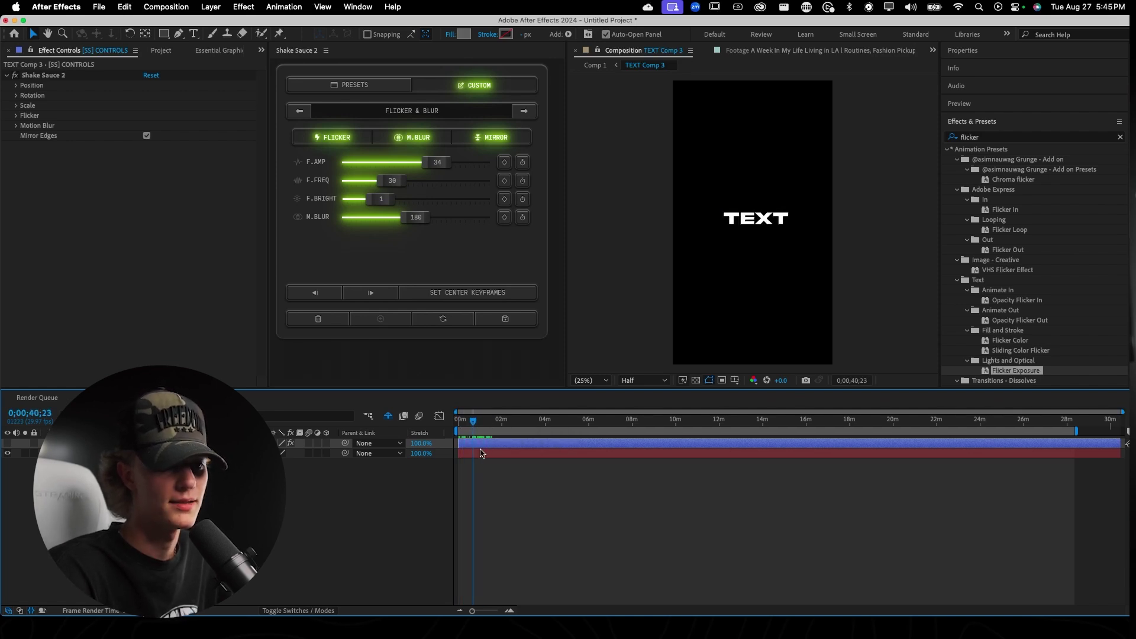
click(753, 219)
key(shift+Escape)
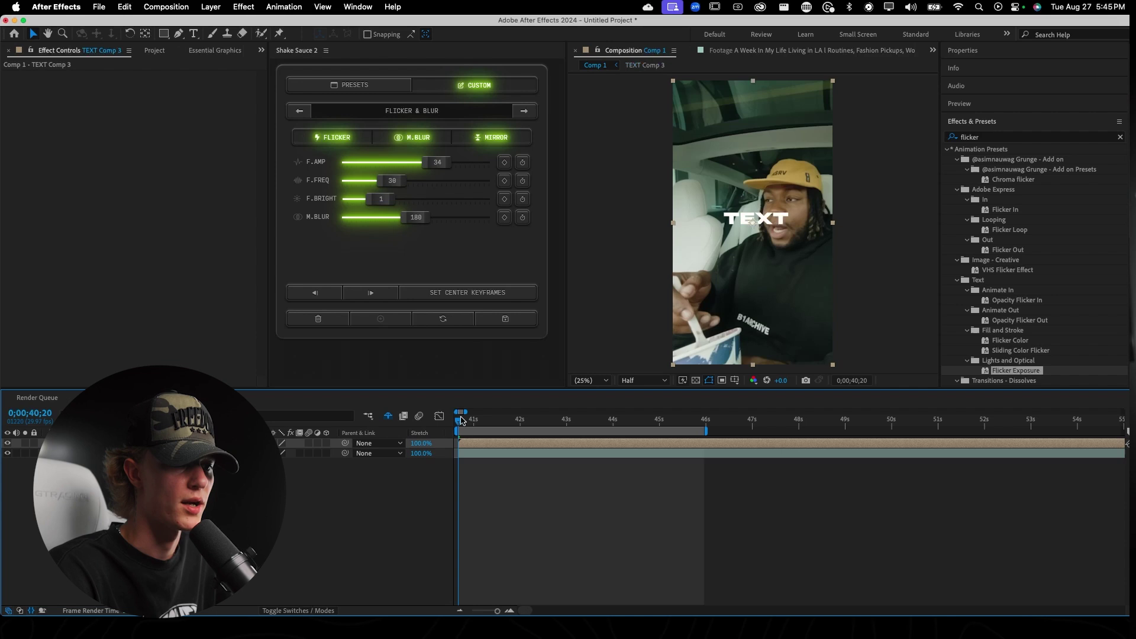
key(space)
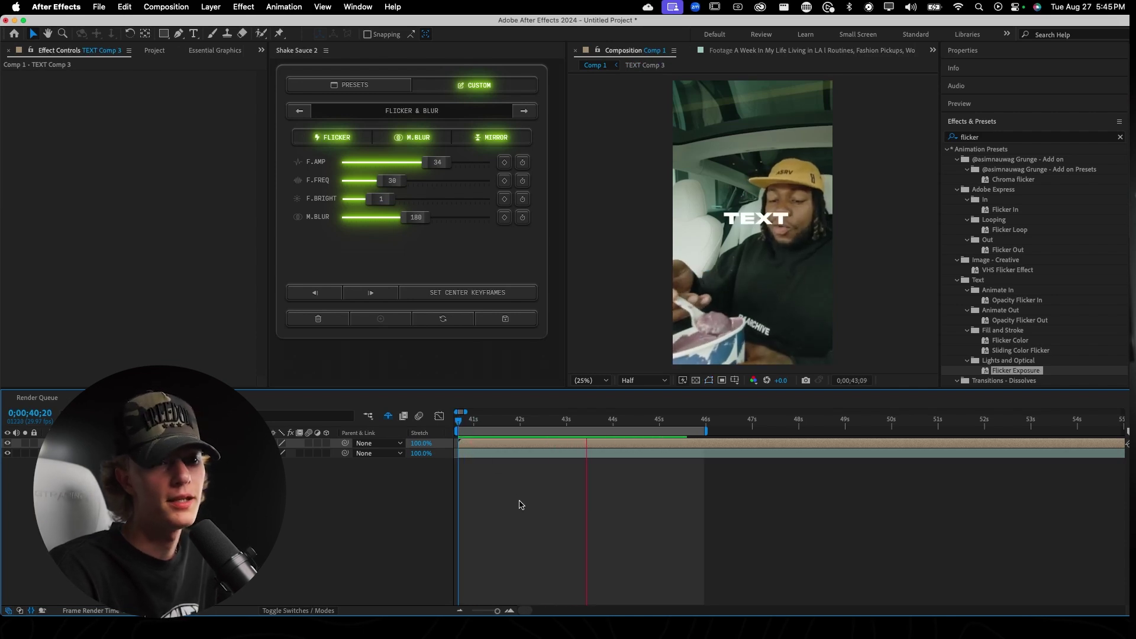
double_click(757, 219)
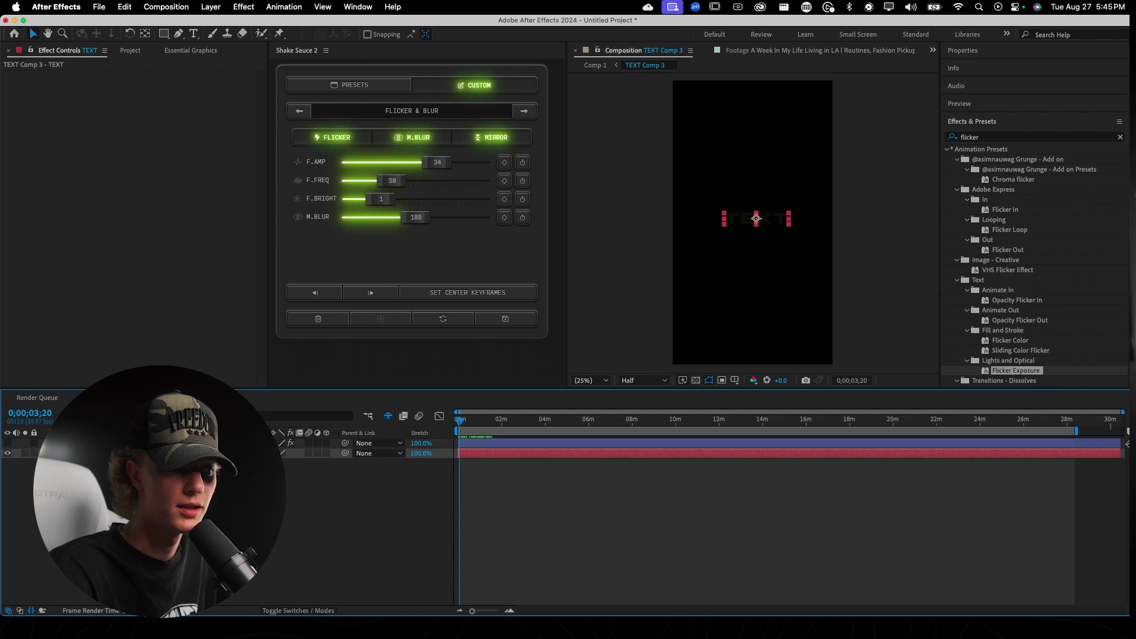
click(525, 476)
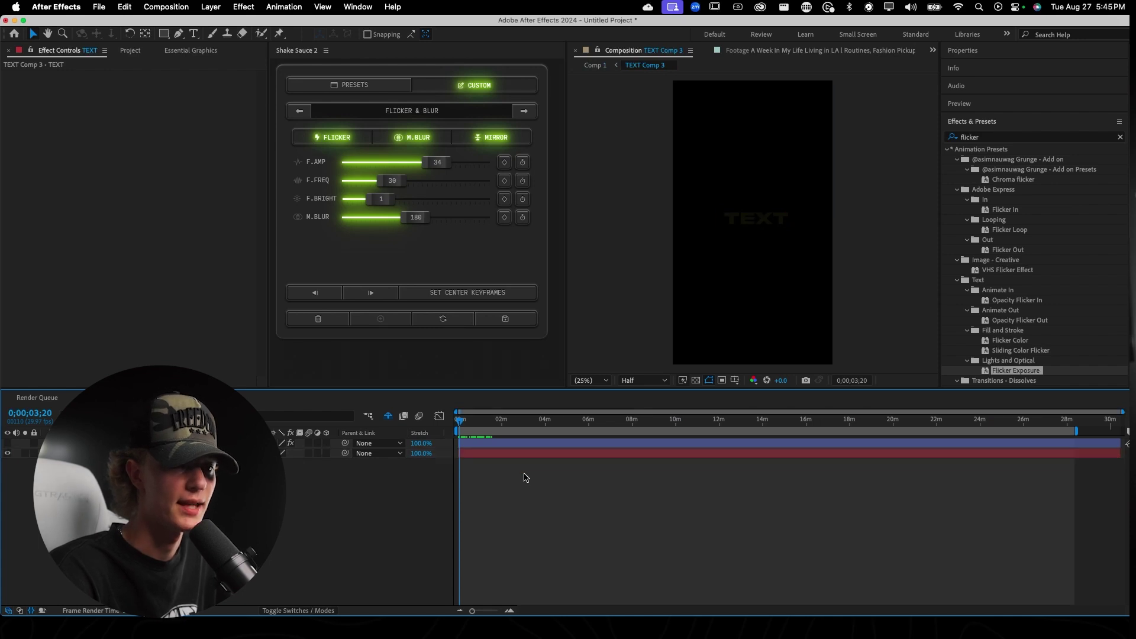
key(space)
click(483, 452)
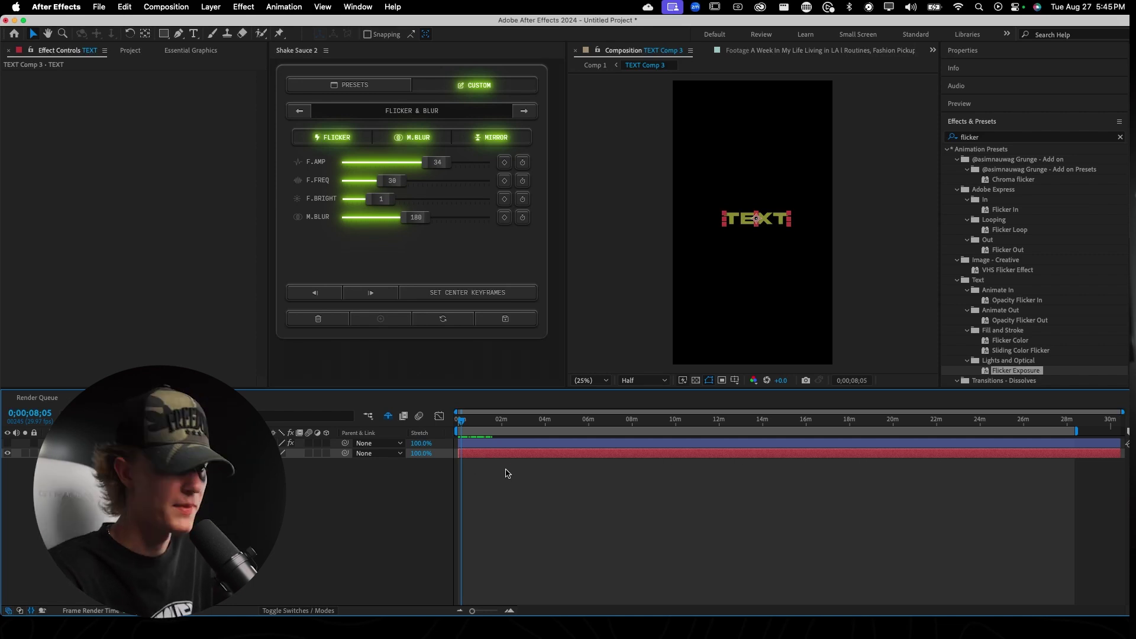
Step: Duplicate the TEXT layer, give the copy the TakeOver Glow Effect preset, and preview from the start
key(super+d)
text(takeover)
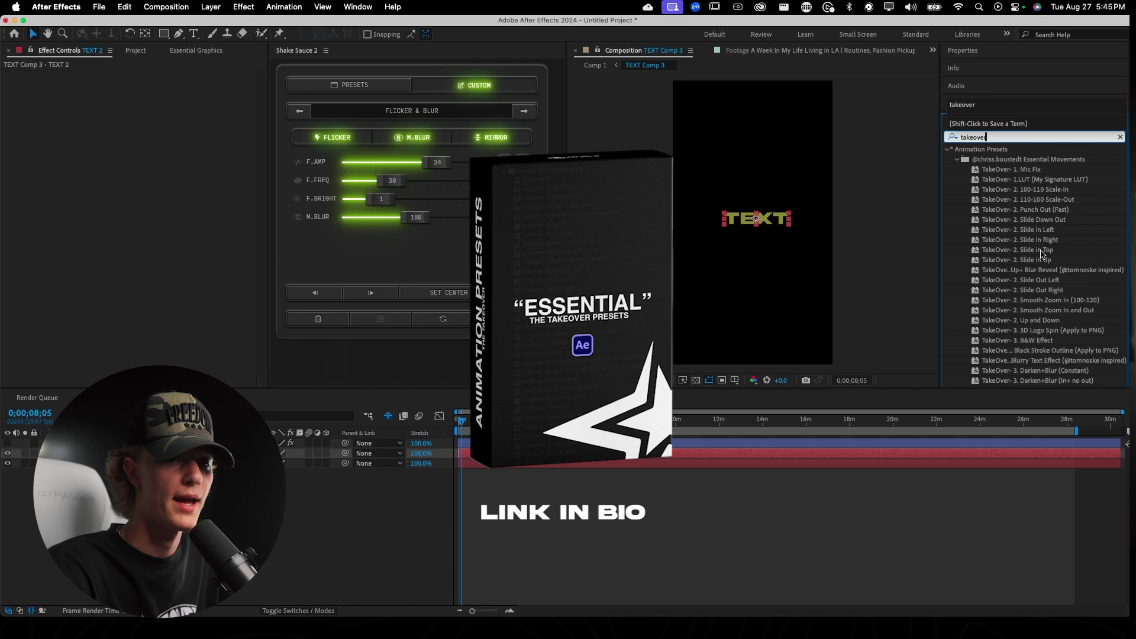
key(Return)
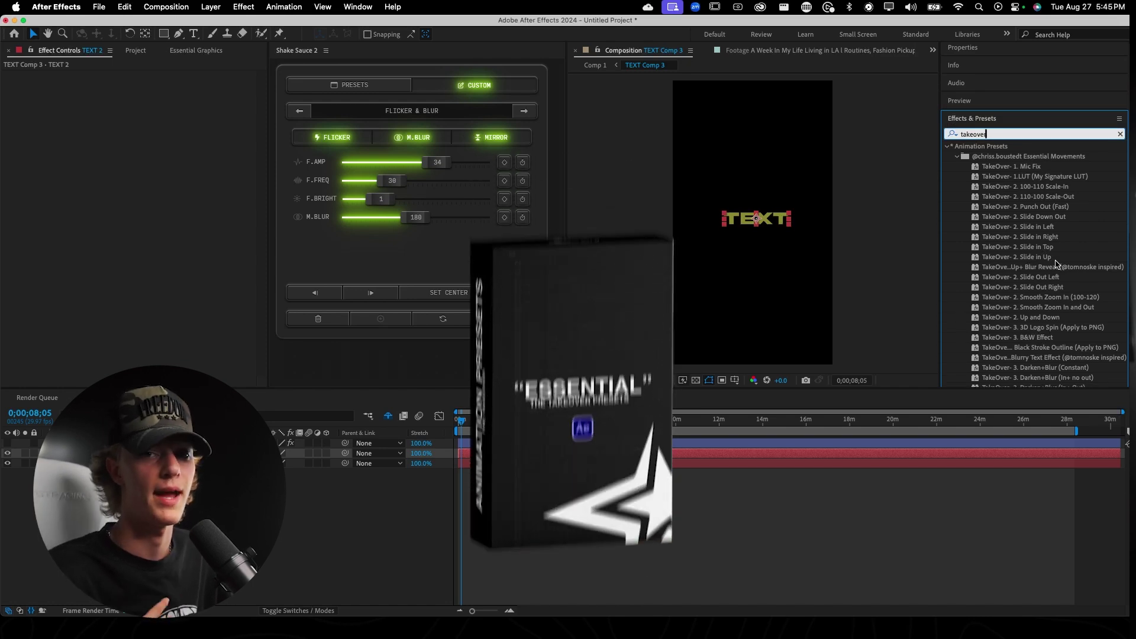
scroll(1058, 264, down, 5)
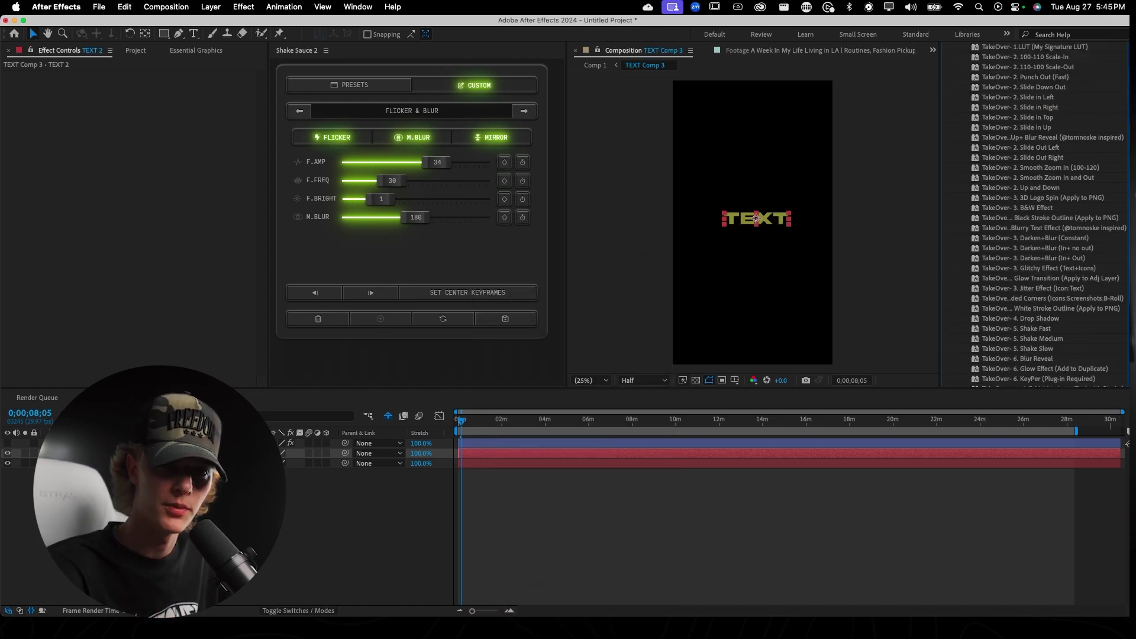
scroll(1057, 264, down, 3)
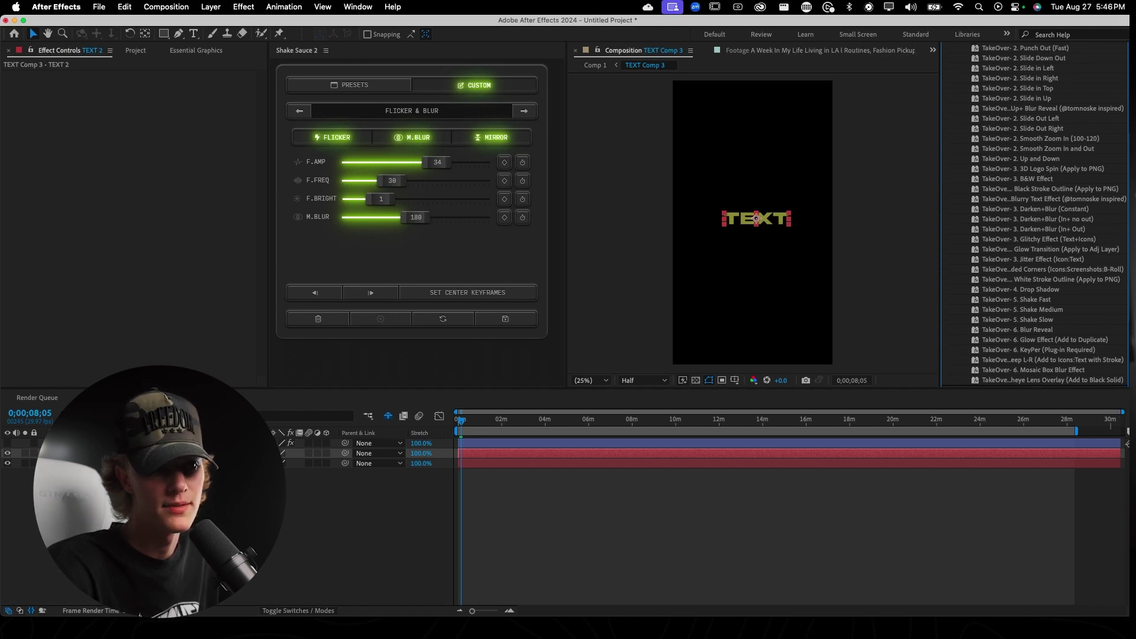
scroll(1035, 214, down, 2)
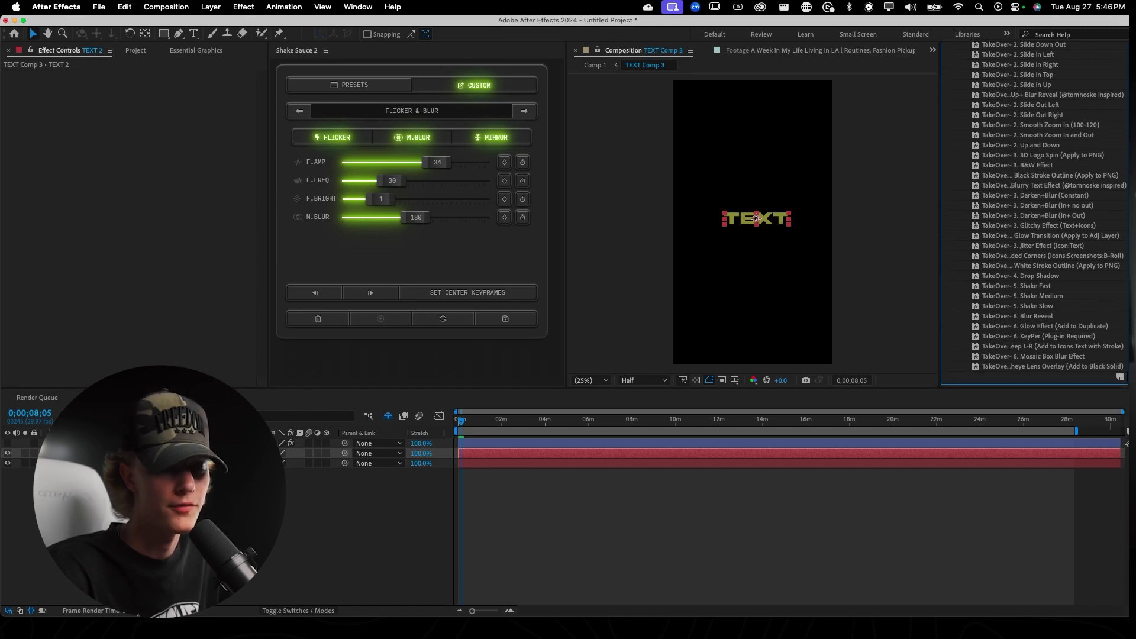
scroll(1035, 214, down, 1)
drag(1044, 320, 599, 453)
drag(470, 425, 442, 423)
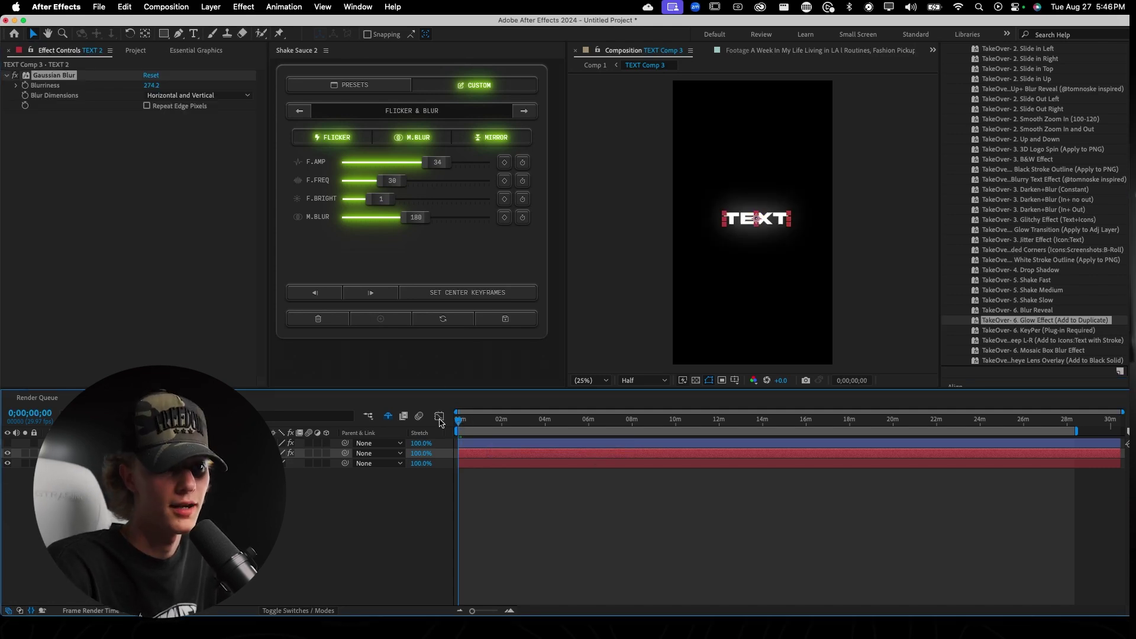
key(space)
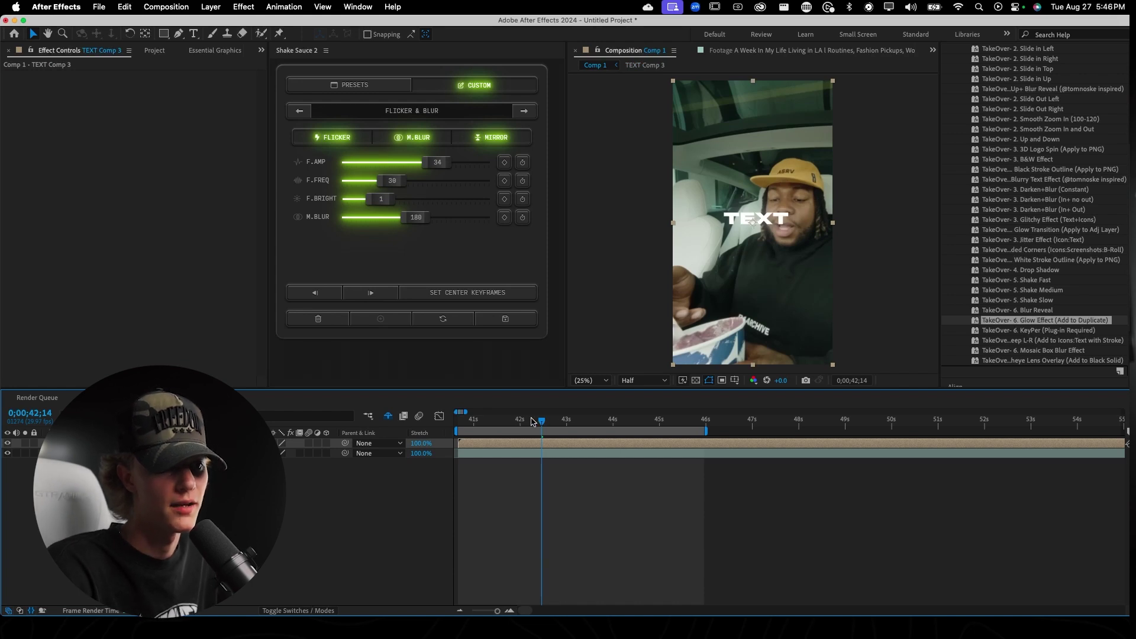
key(space)
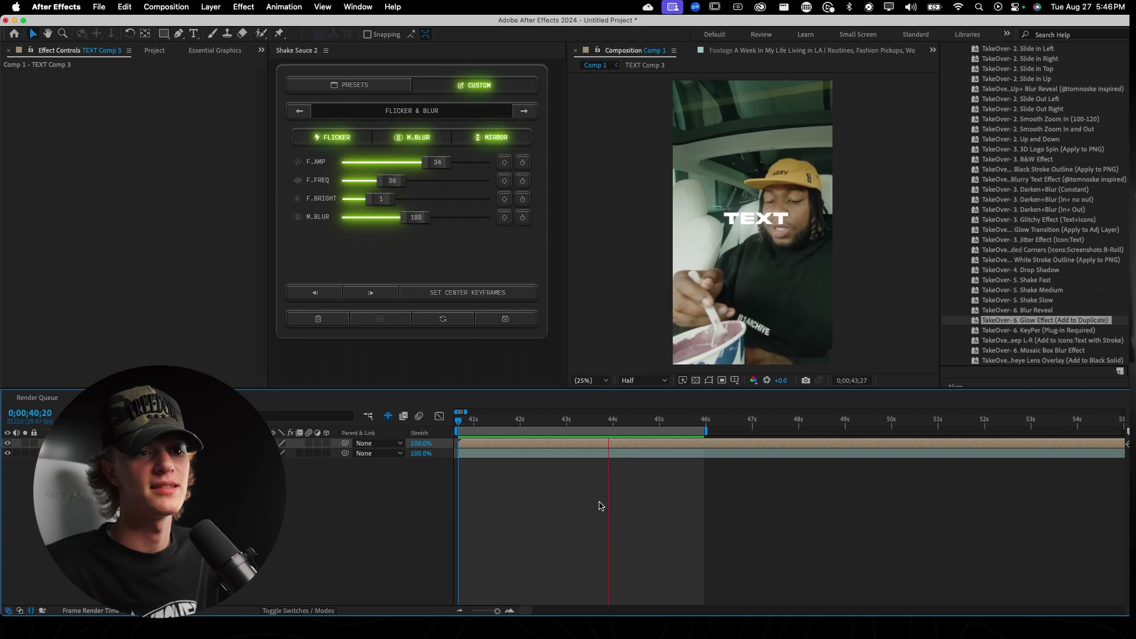
key(space)
click(753, 223)
double_click(753, 223)
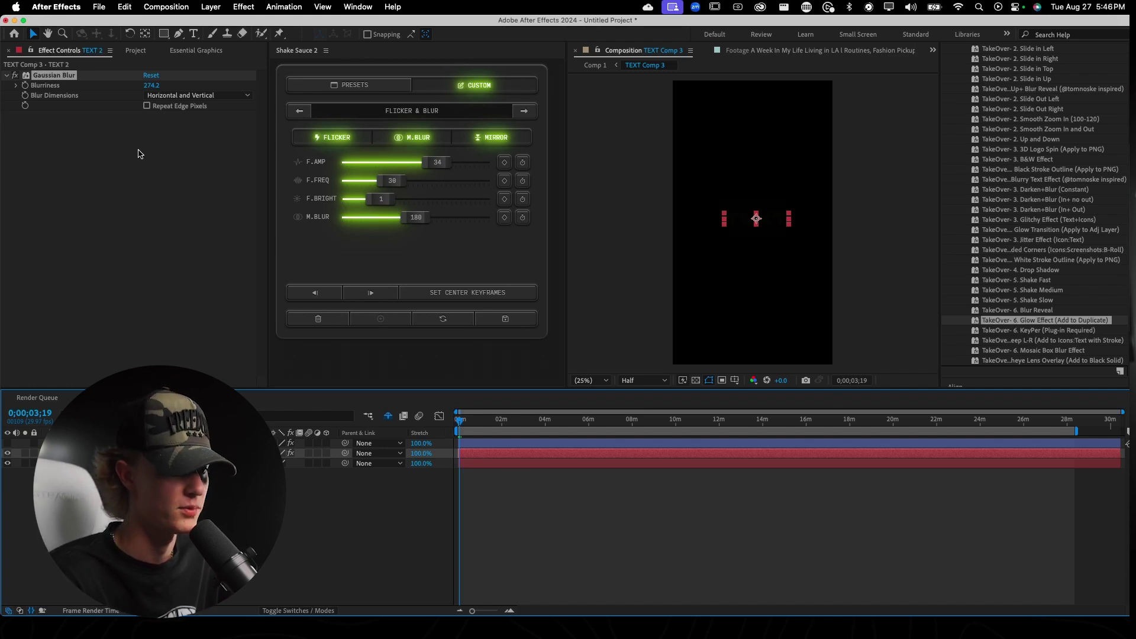
click(501, 496)
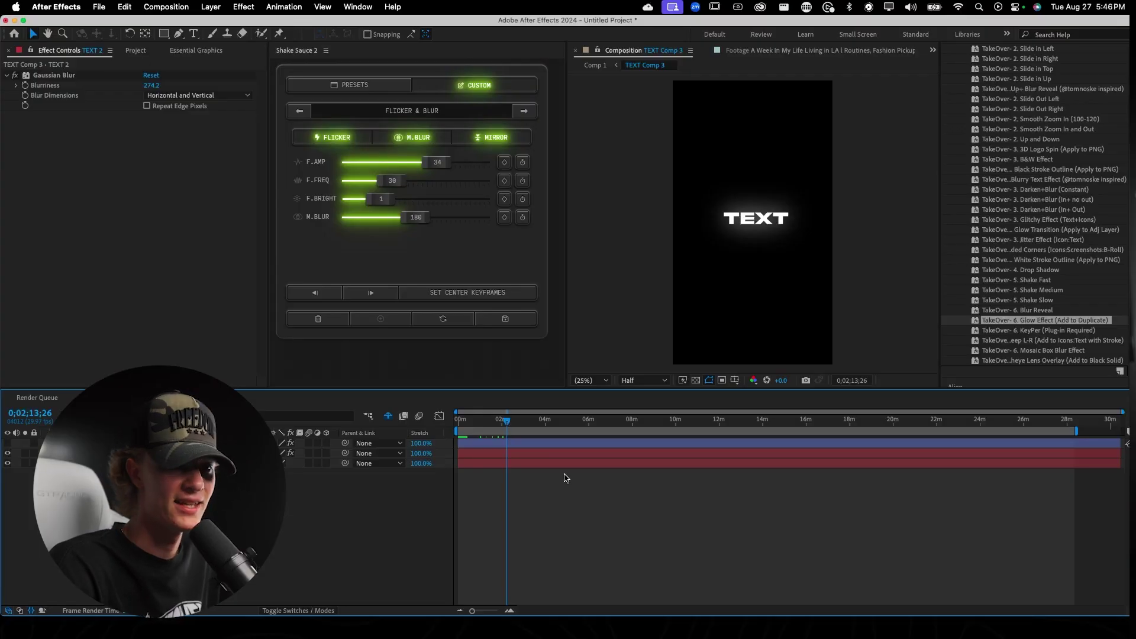
key(shift+comma)
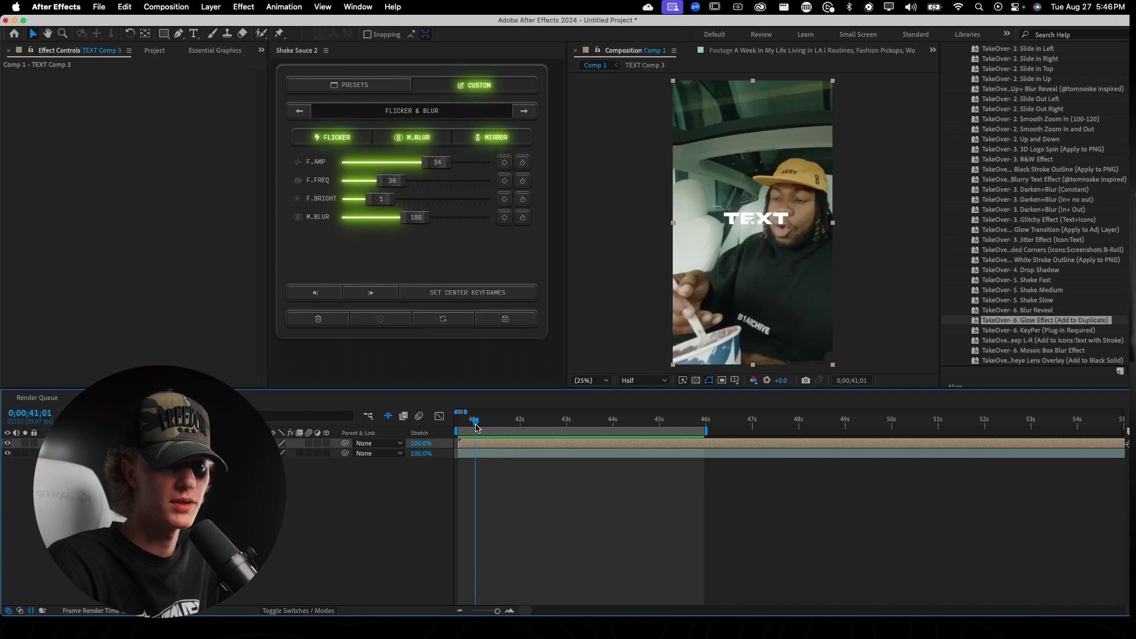
drag(477, 428, 505, 427)
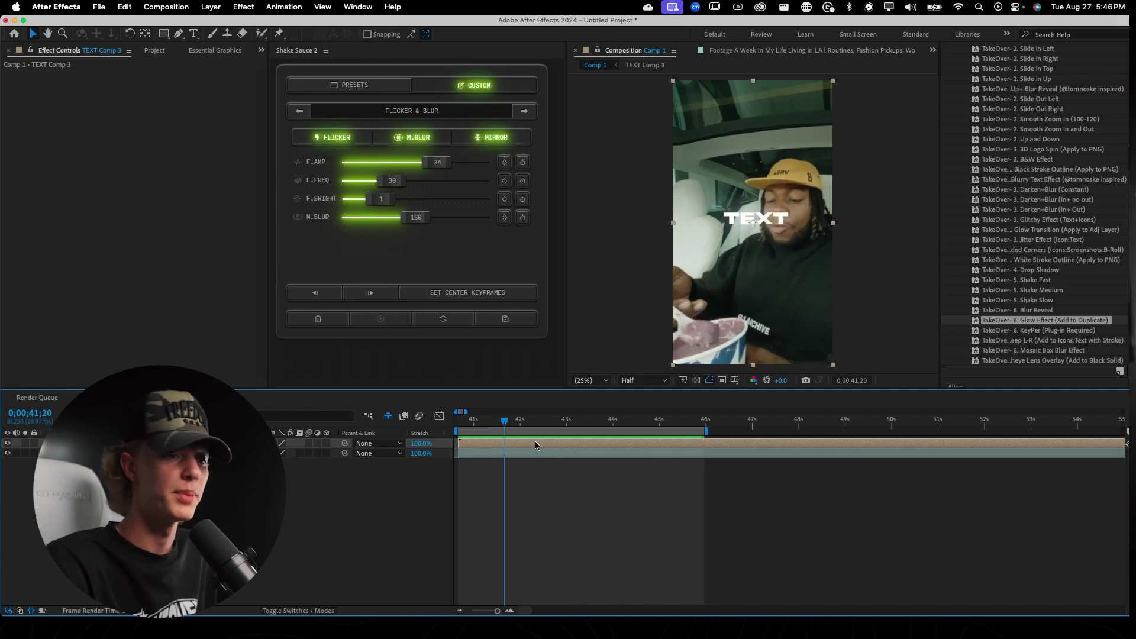
right_click(535, 445)
click(496, 545)
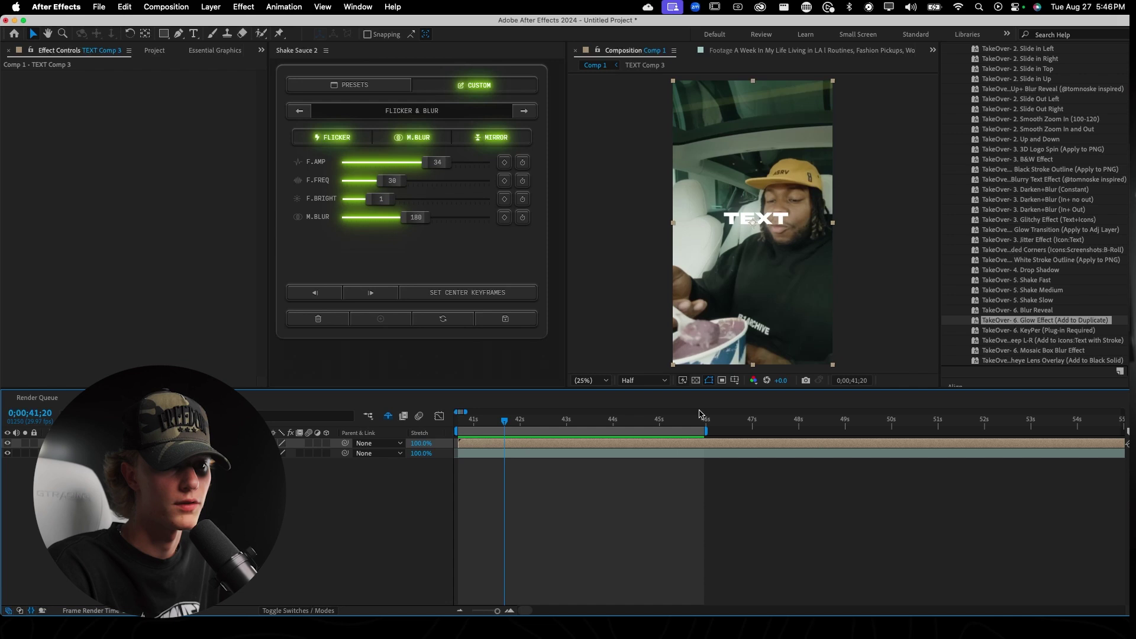
Step: Cancel naming the custom flicker preset and go back to Presets, discarding the unsaved settings
click(358, 92)
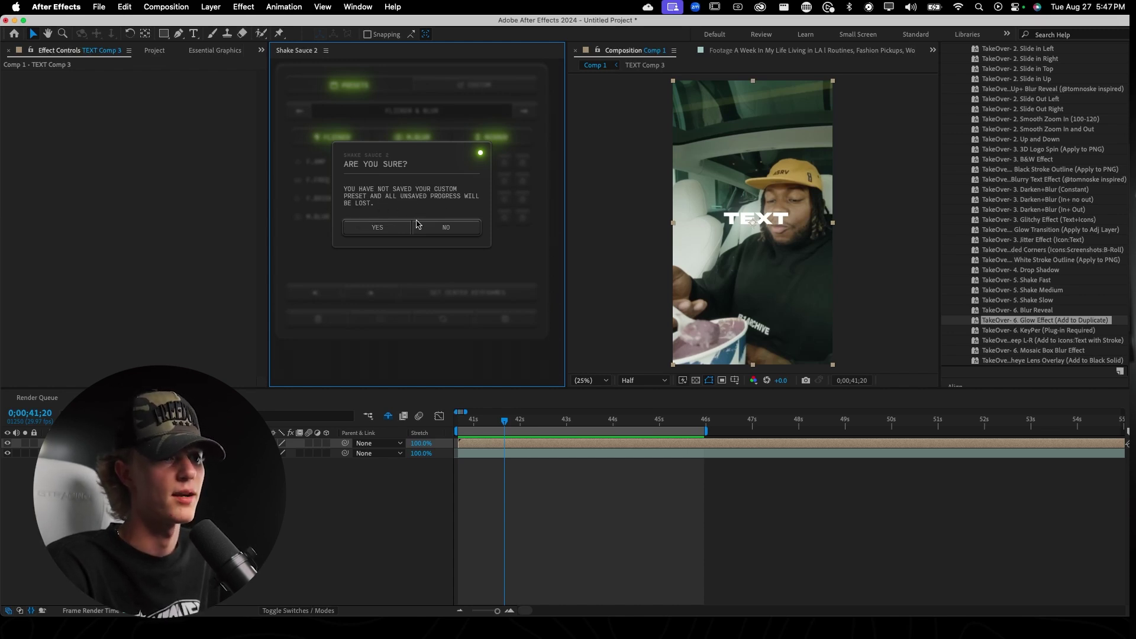
click(446, 228)
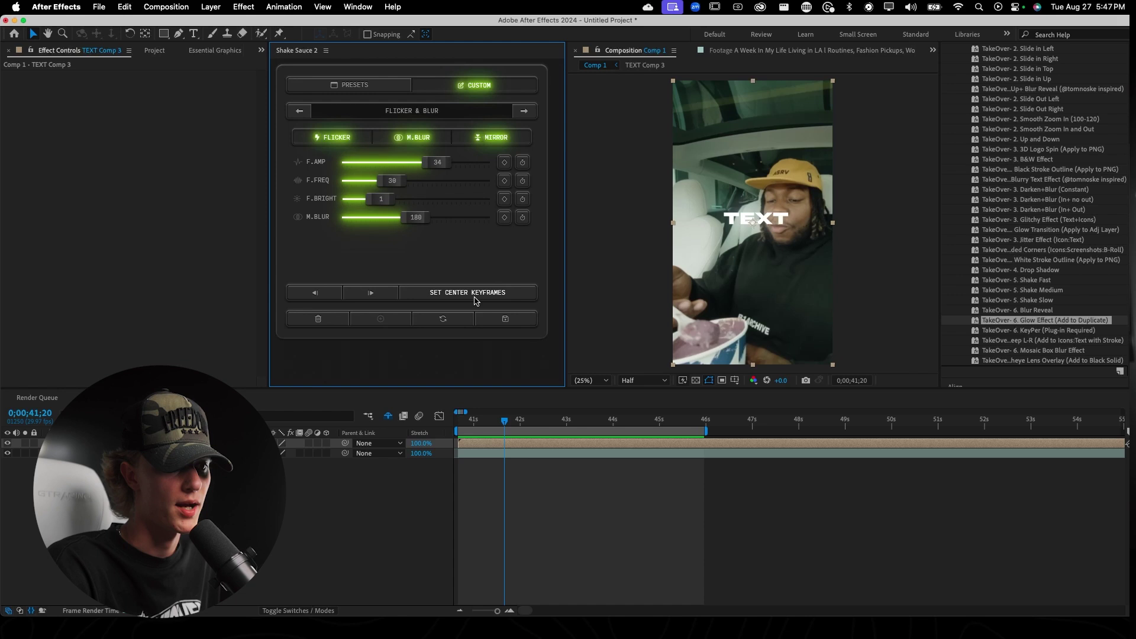
click(506, 320)
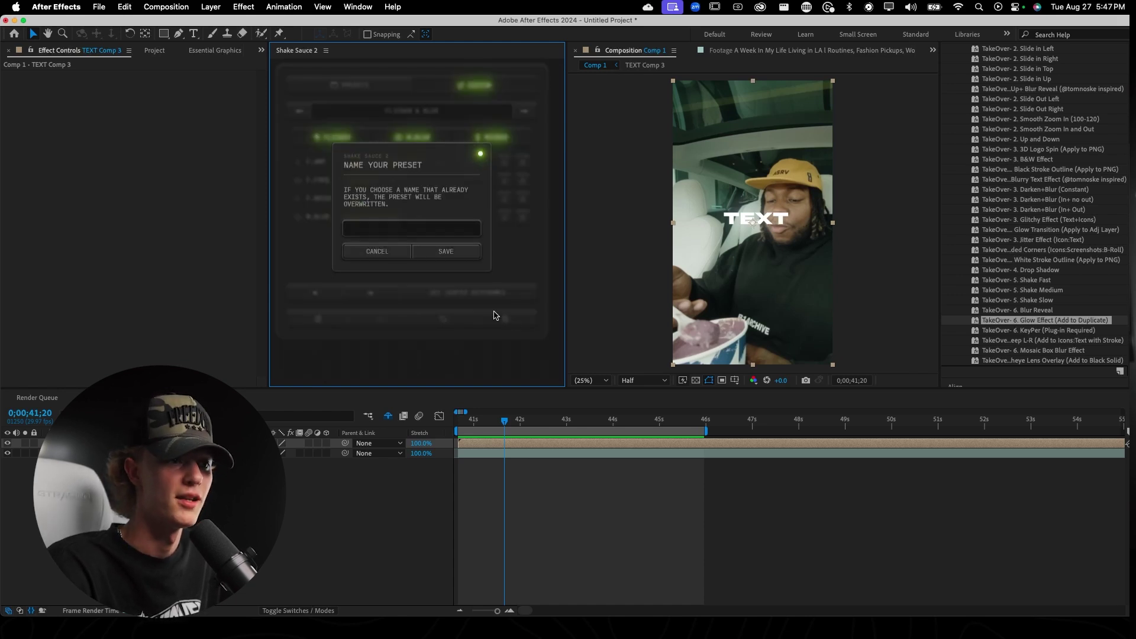
click(383, 227)
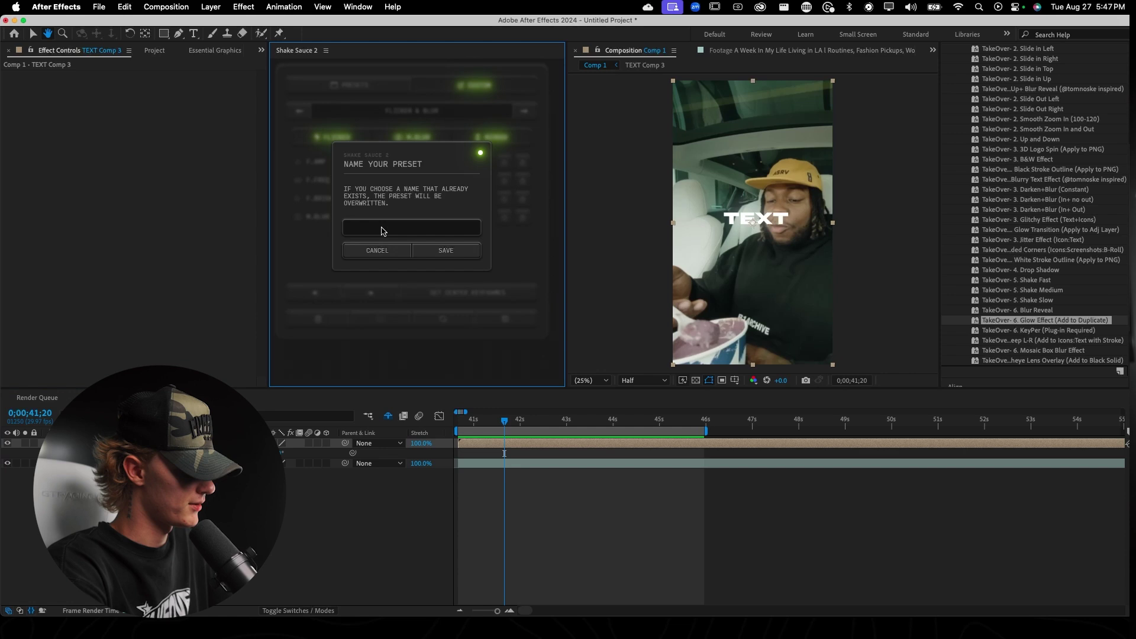
text(NAMAEE SIFDSGDSFG)
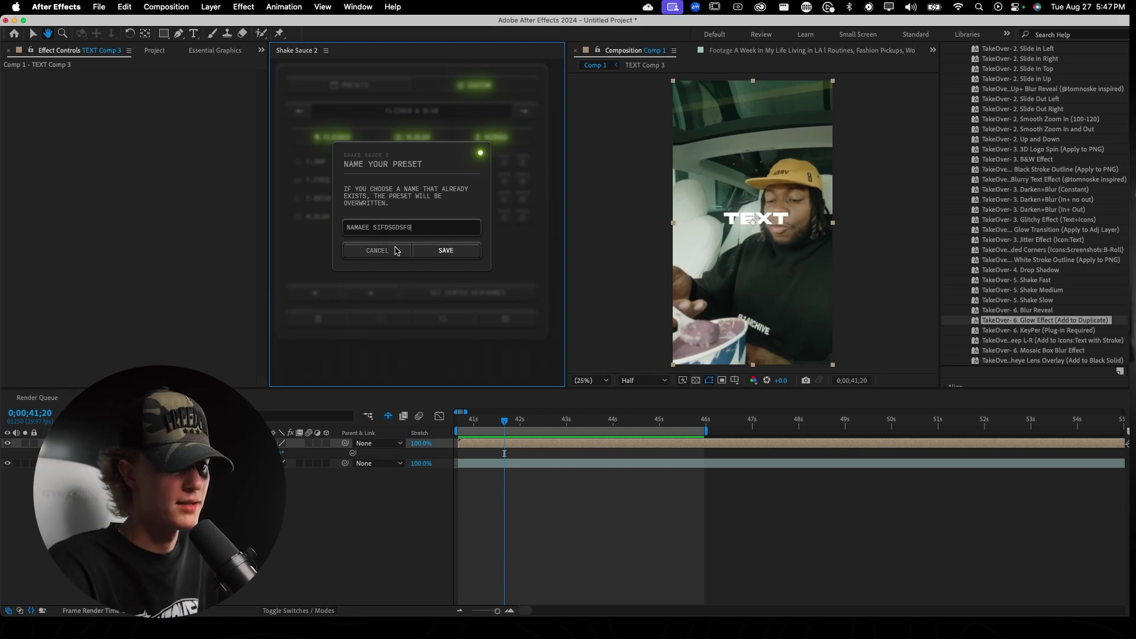
click(396, 250)
click(355, 84)
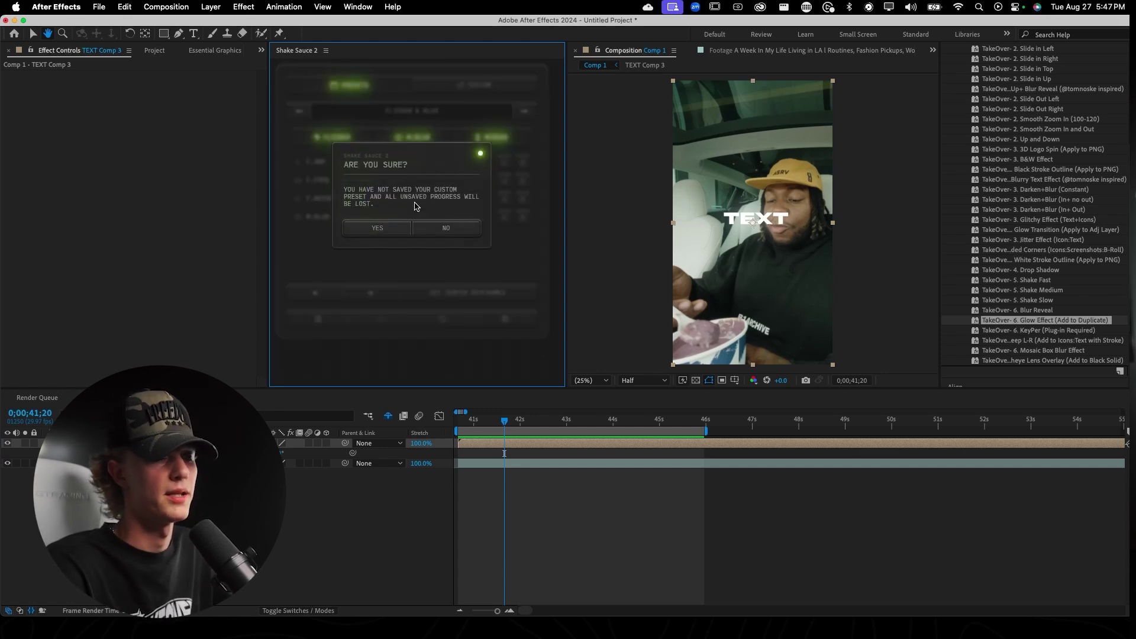
click(383, 227)
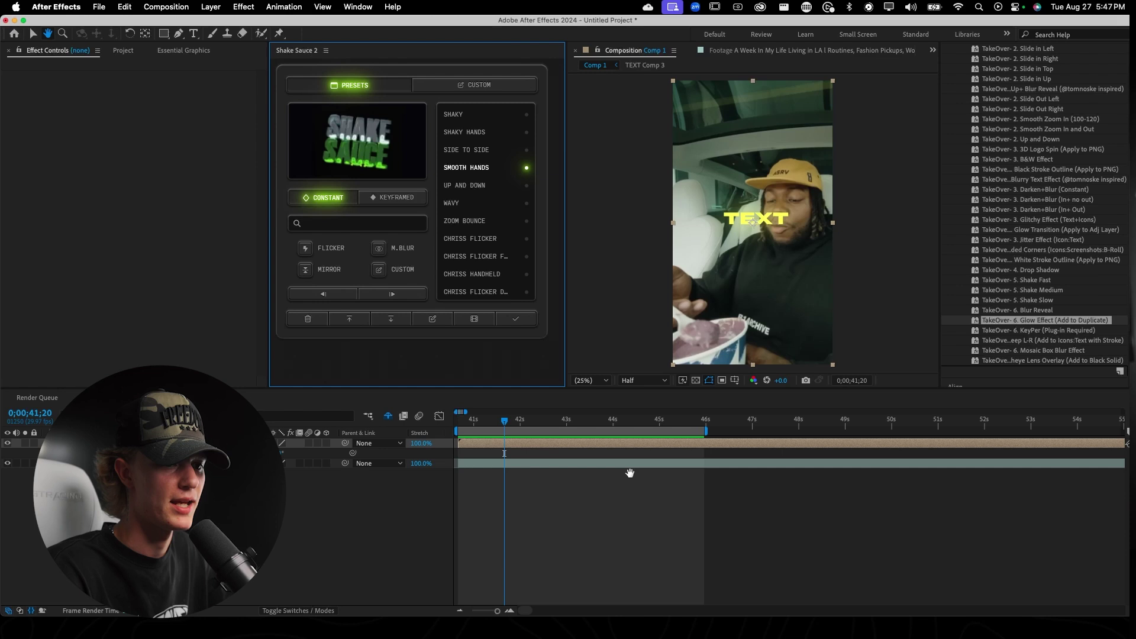
Step: Undo an accidental TEXT Comp 3 duplicate and reselect TEXT Comp 3 at 41;15
click(706, 422)
click(710, 464)
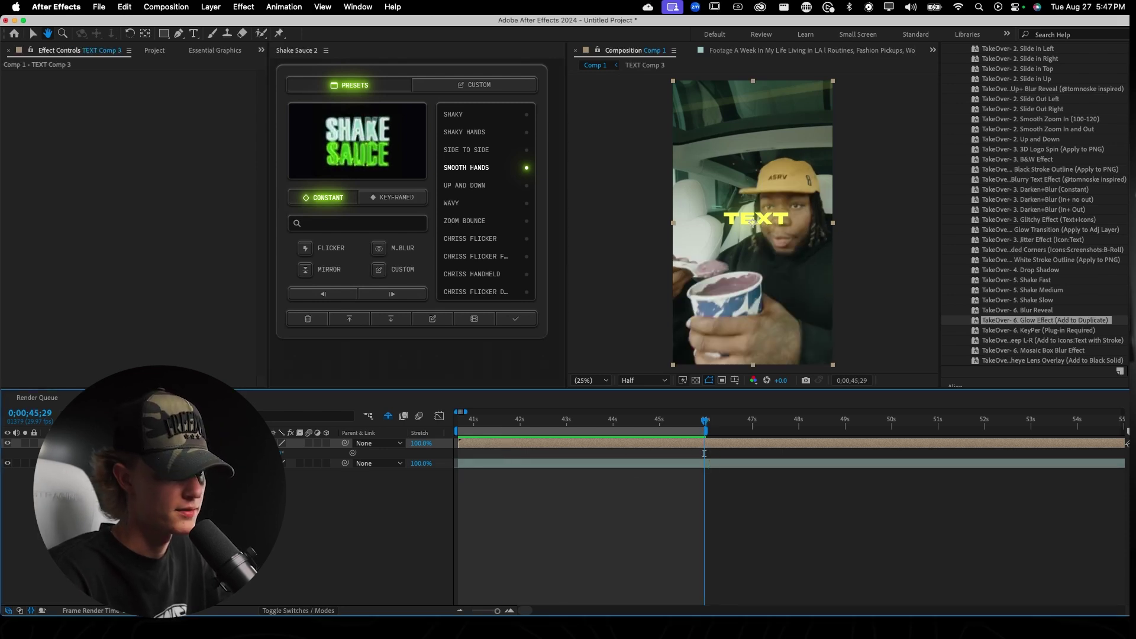
key(super+d)
key(v)
click(499, 473)
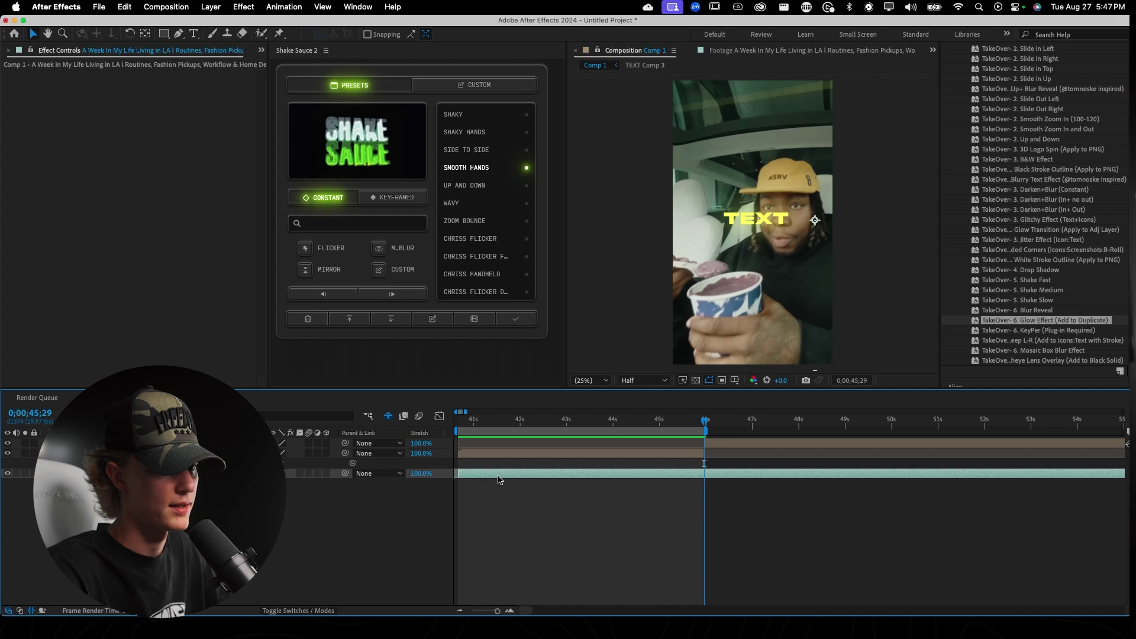
key(super+z)
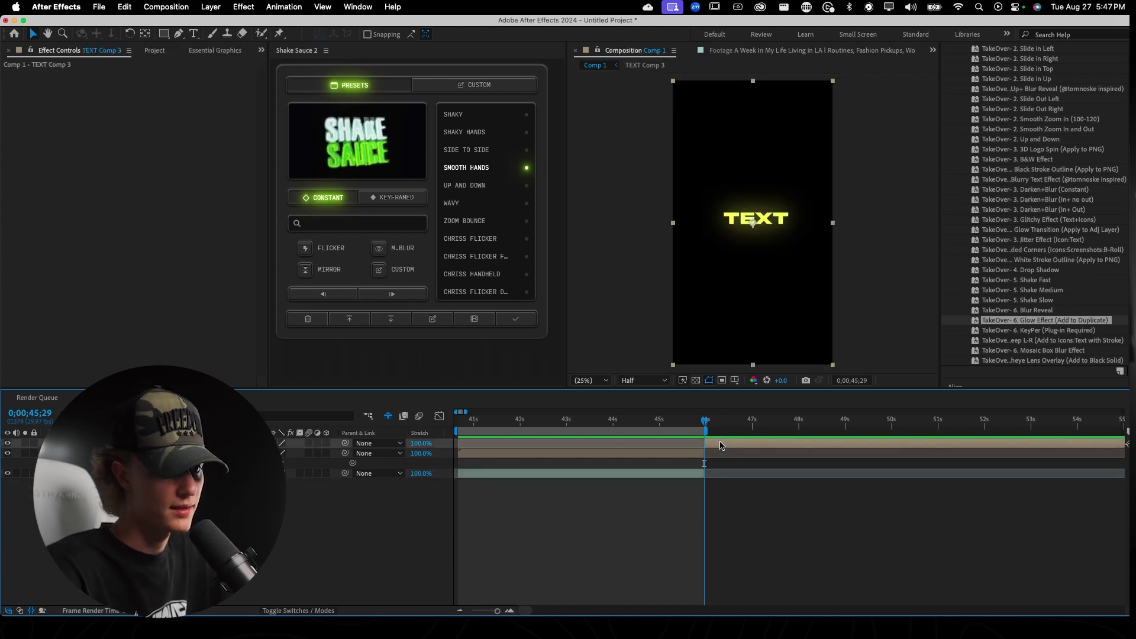
click(496, 421)
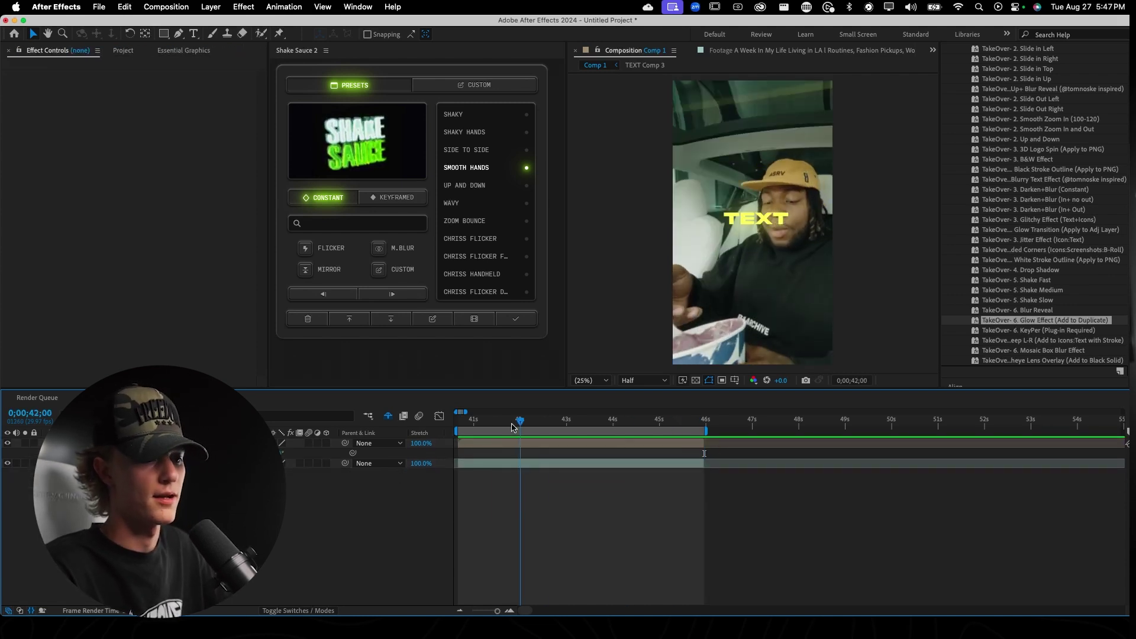
click(489, 464)
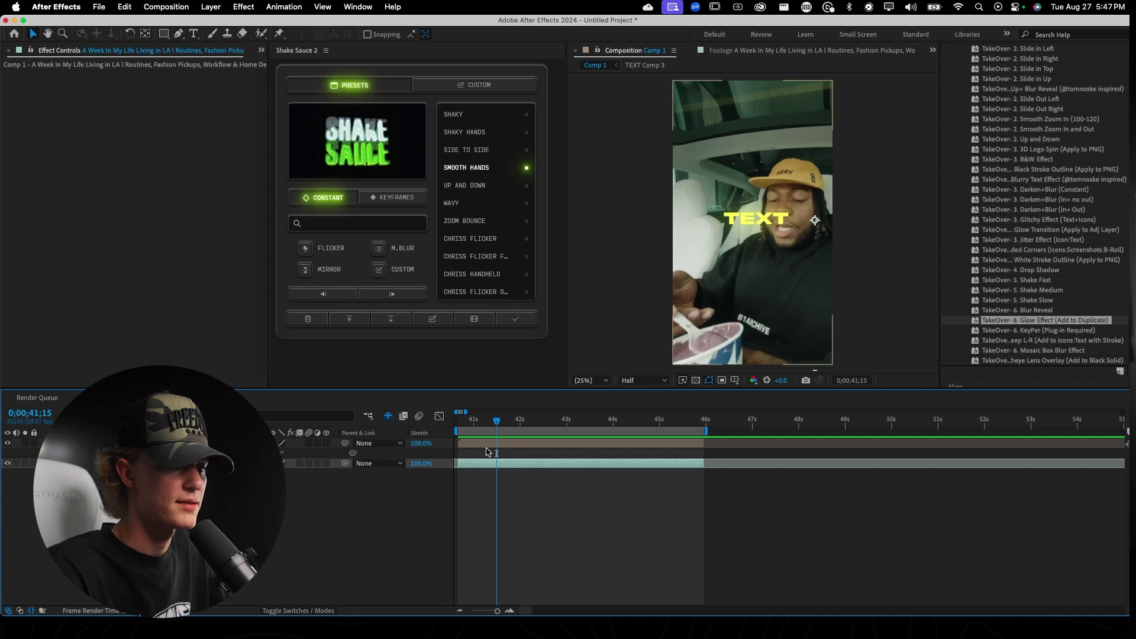
click(484, 445)
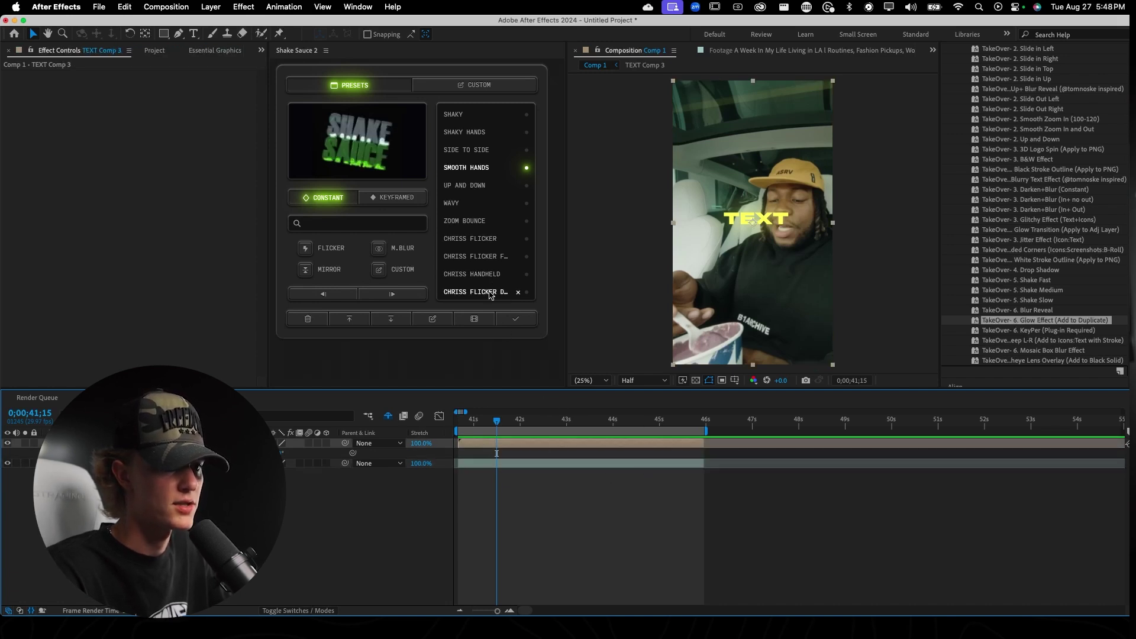
Step: Compare Shake Sauce 2 presets, then apply HANDHELD to TEXT Comp 3
scroll(477, 243, up, 2)
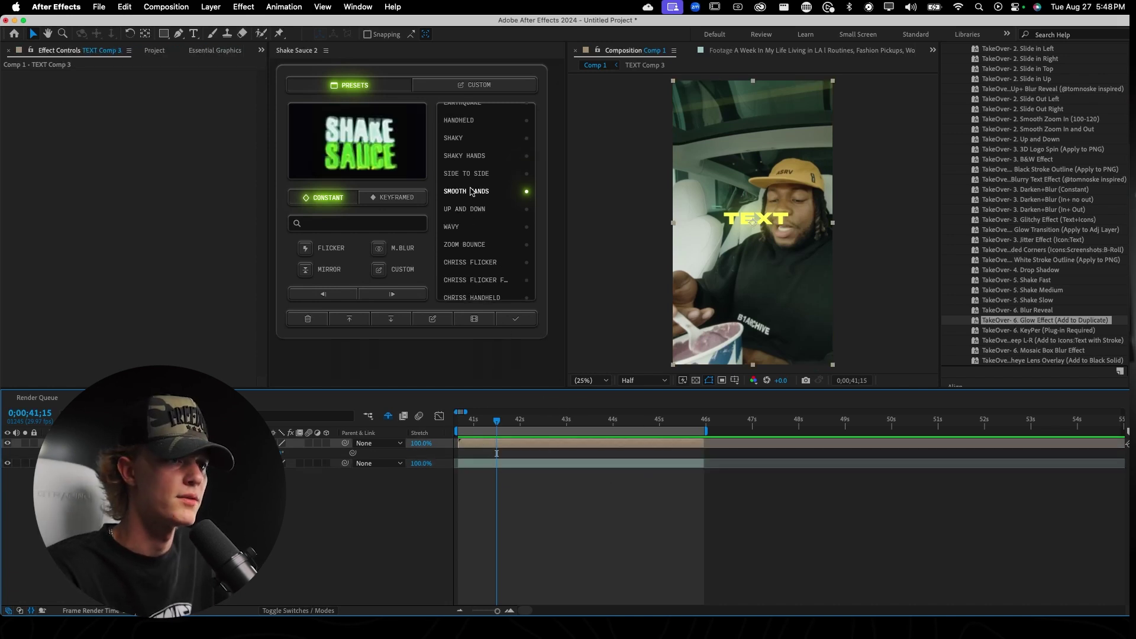
click(476, 155)
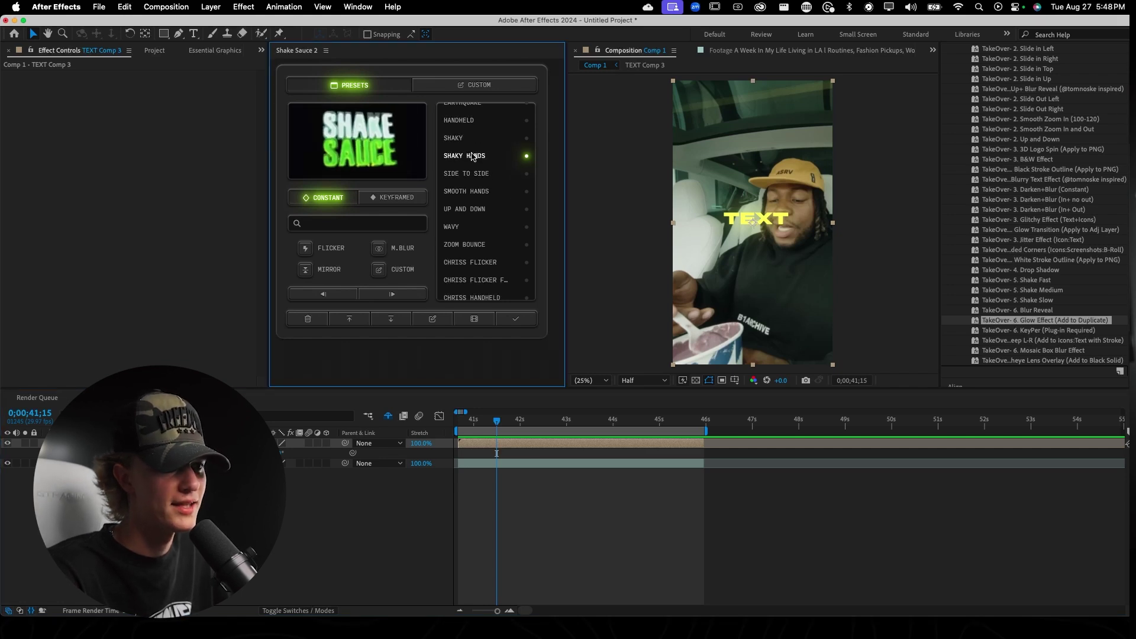
click(465, 120)
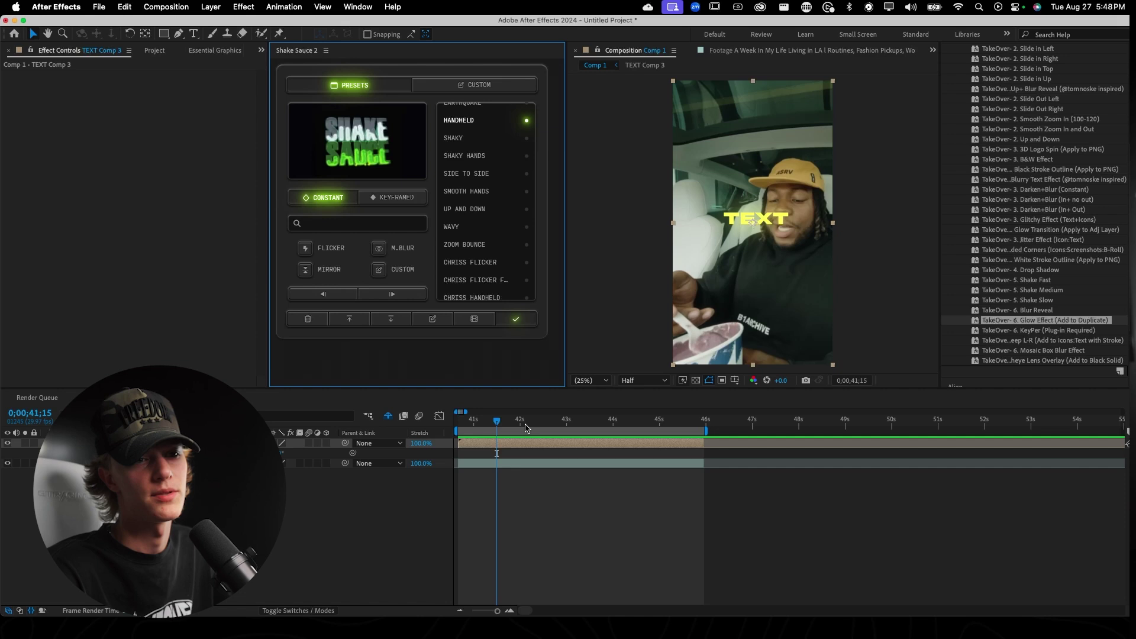
click(476, 280)
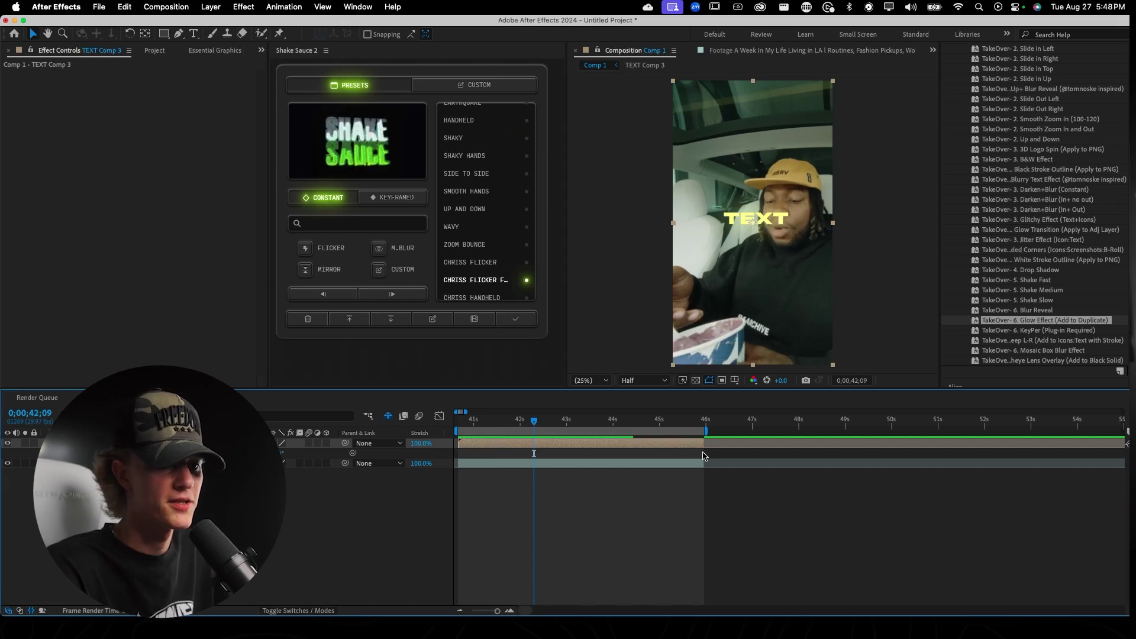
click(601, 518)
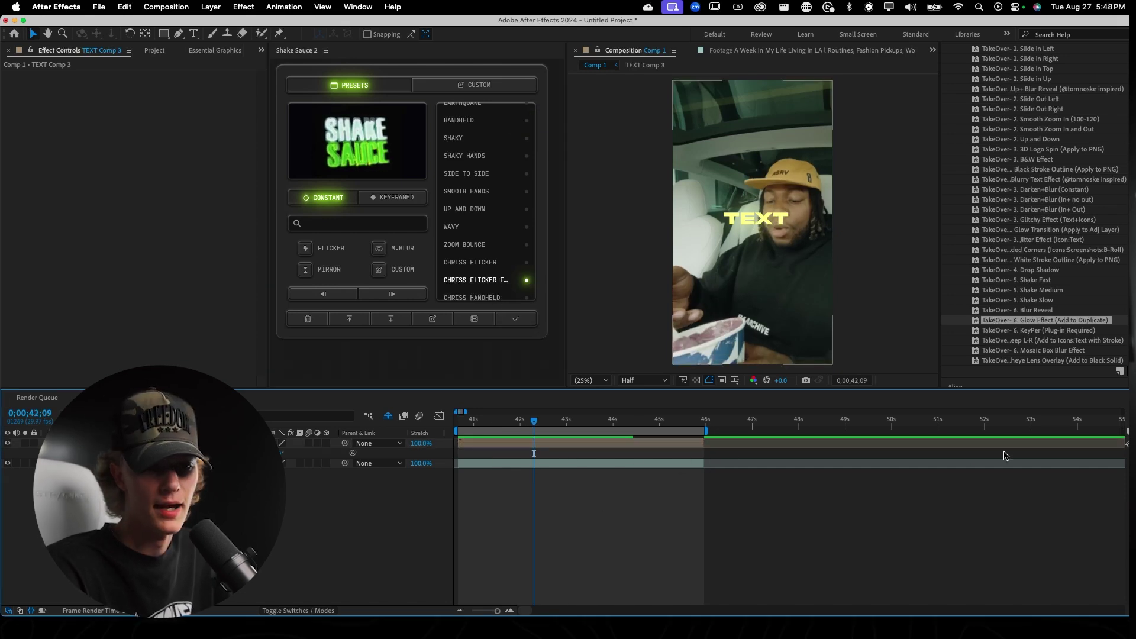
scroll(485, 208, up, 3)
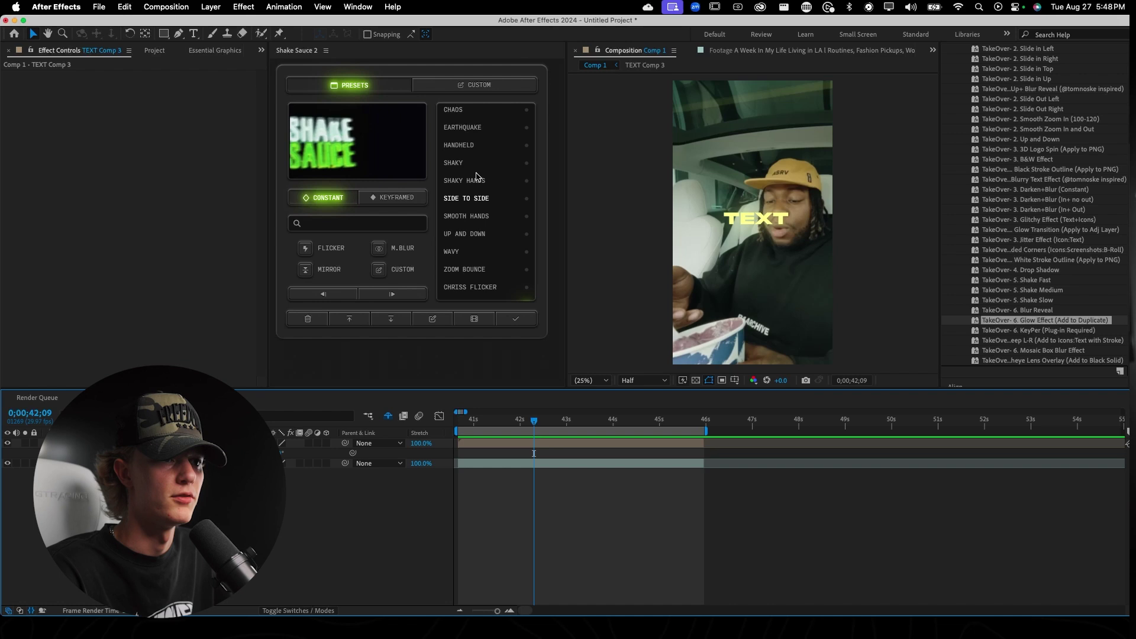
click(471, 149)
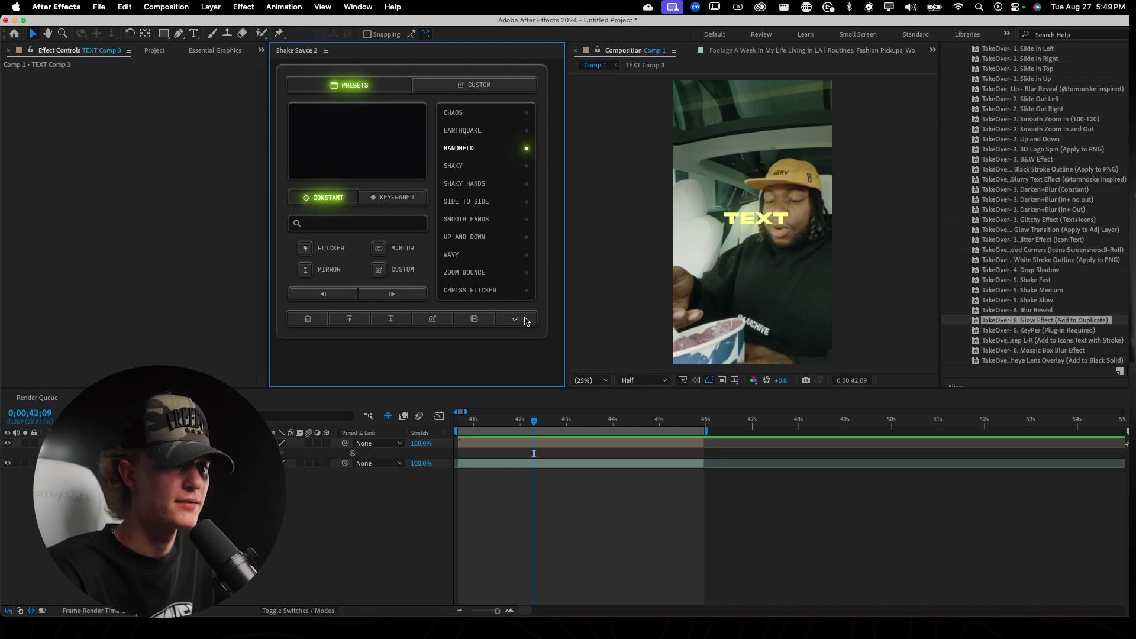
click(572, 444)
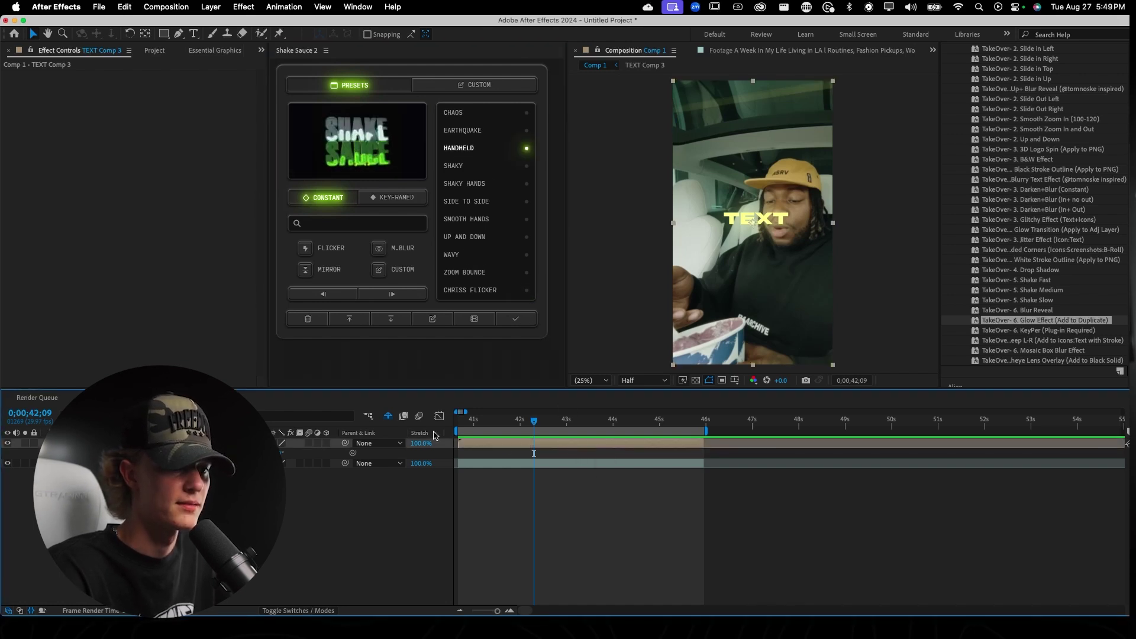
click(516, 321)
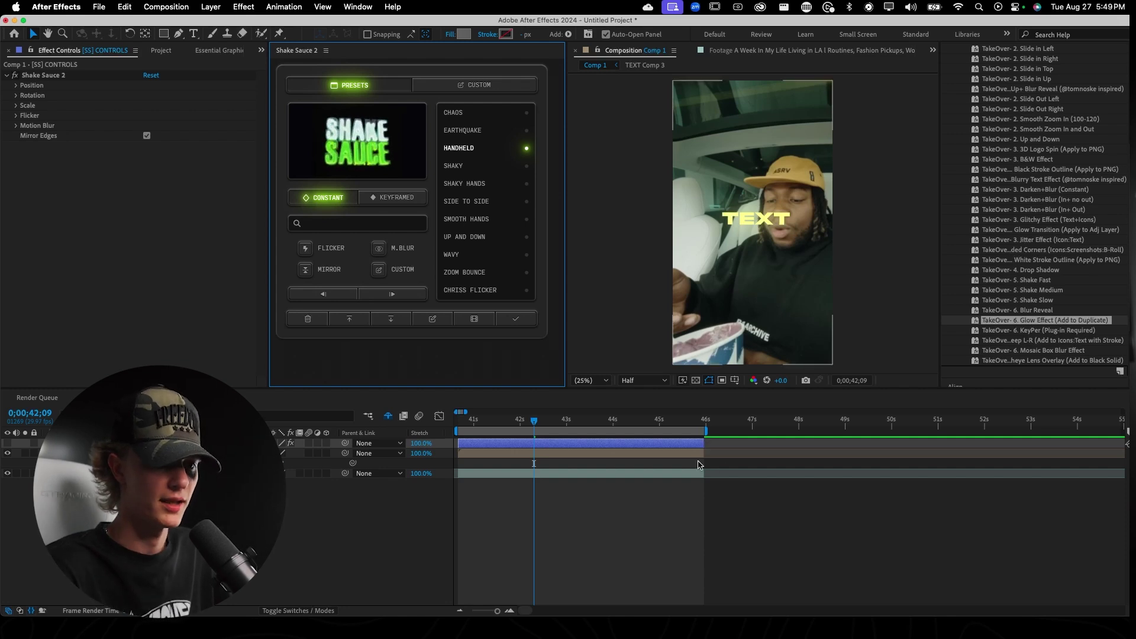
drag(716, 421, 459, 422)
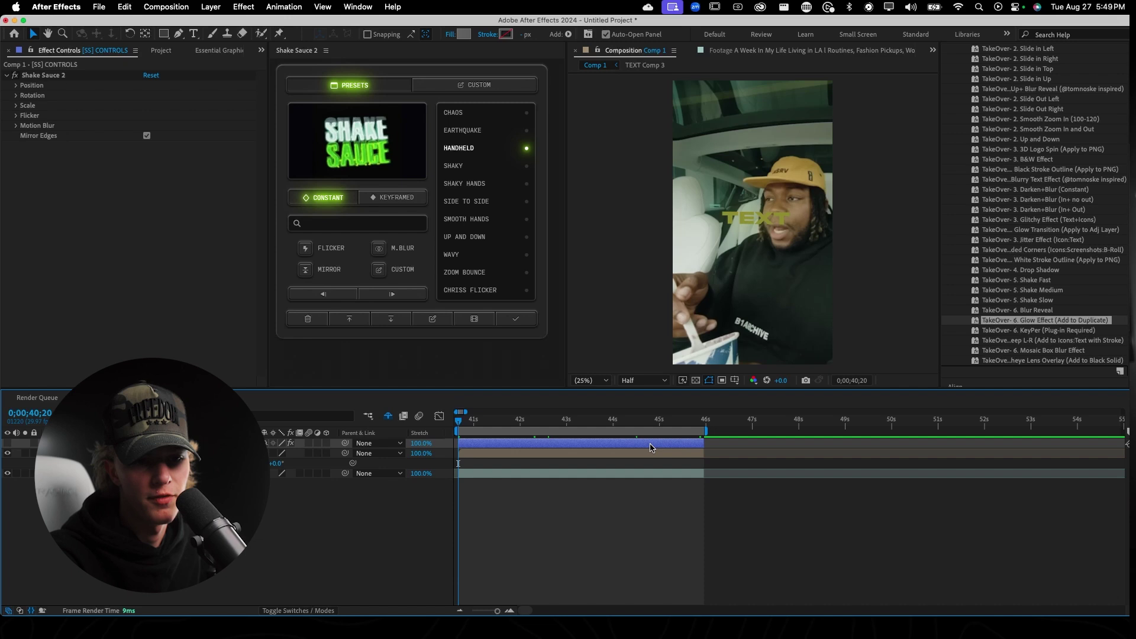
key(Delete)
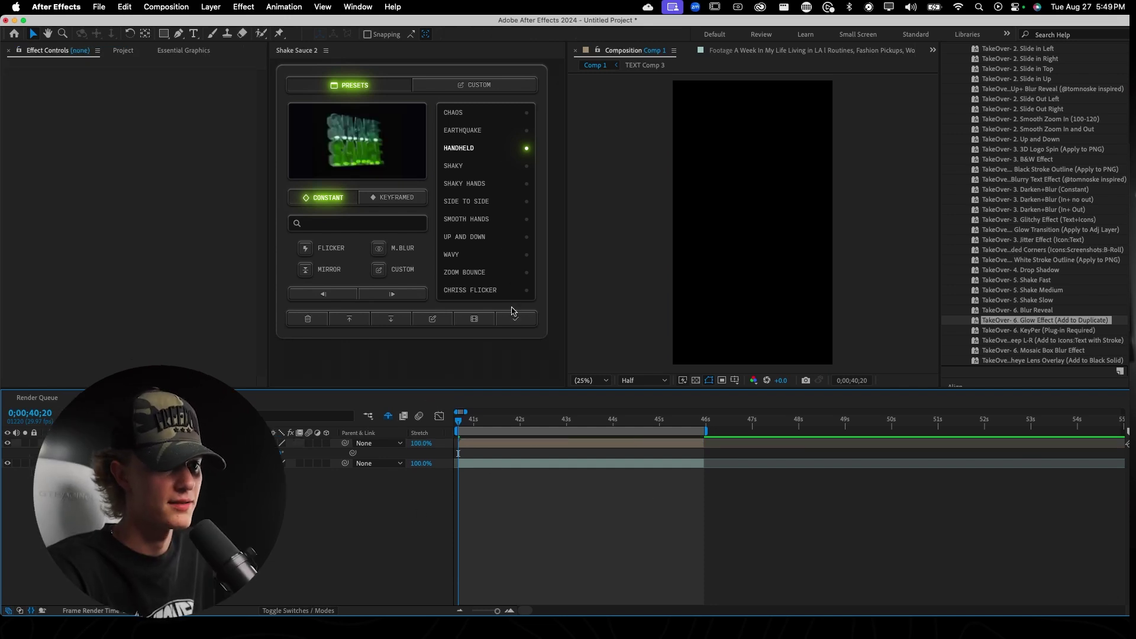
click(497, 355)
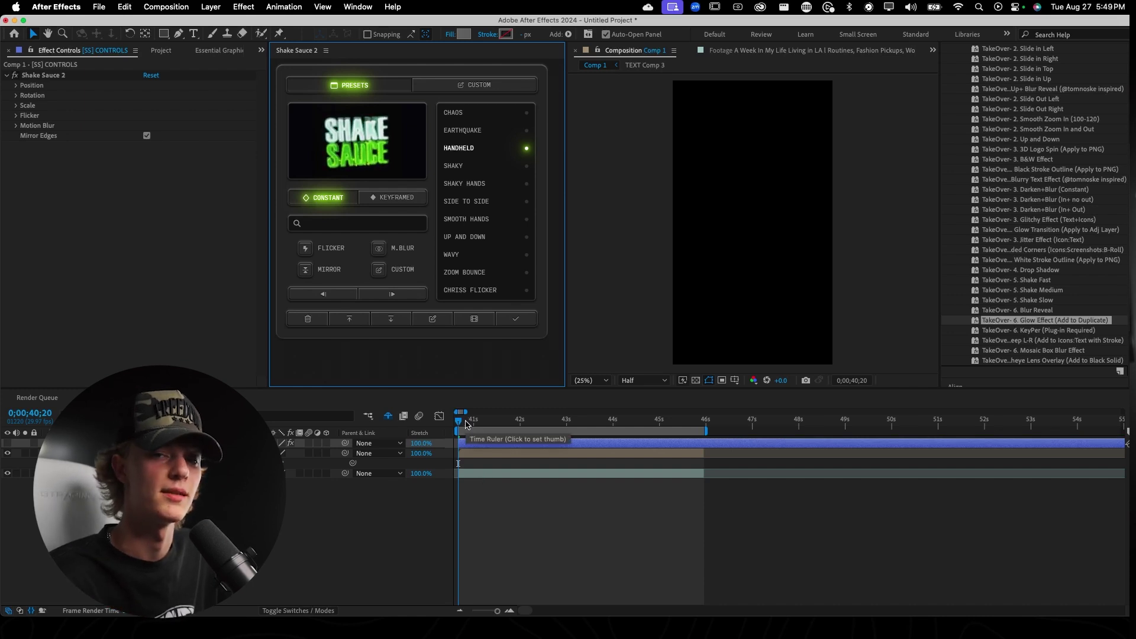
key(super+z)
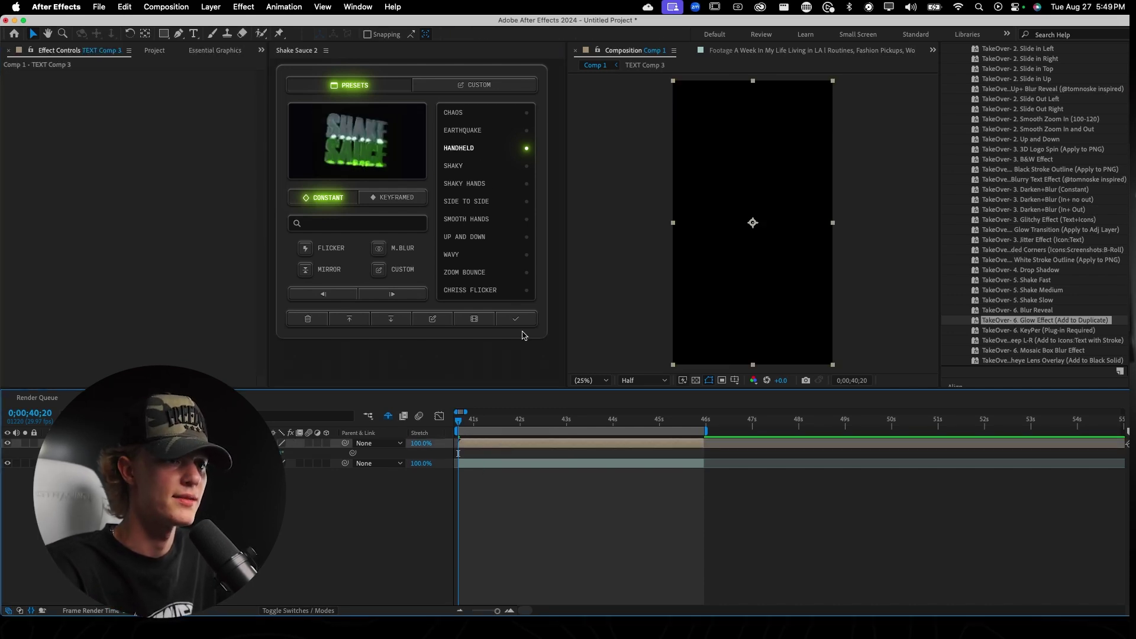
click(525, 346)
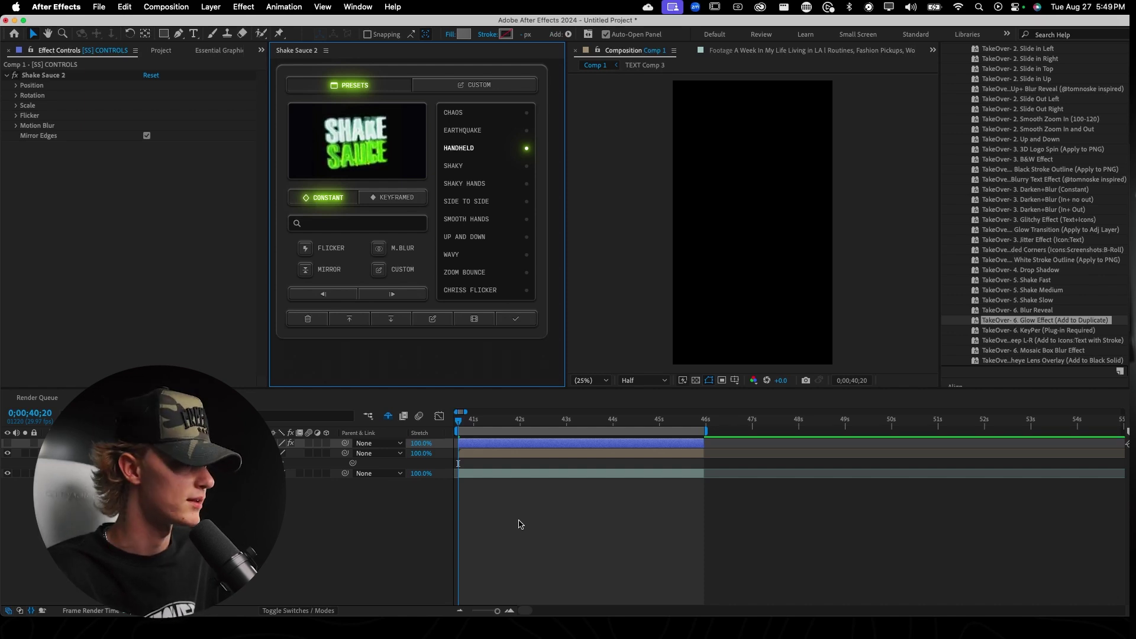
click(519, 525)
key(space)
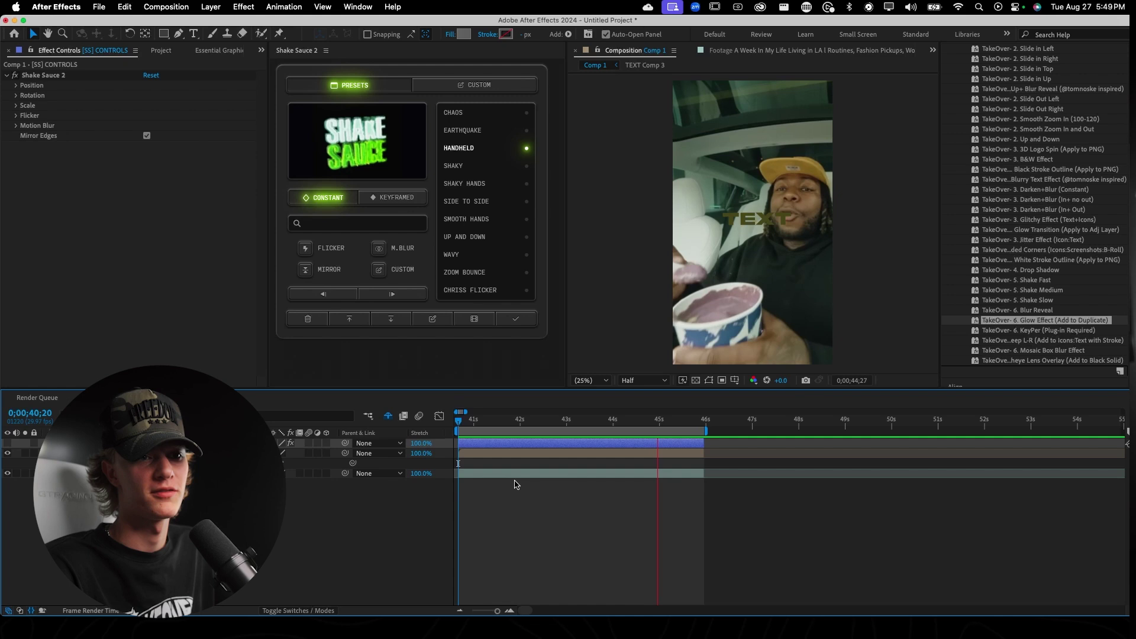
key(space)
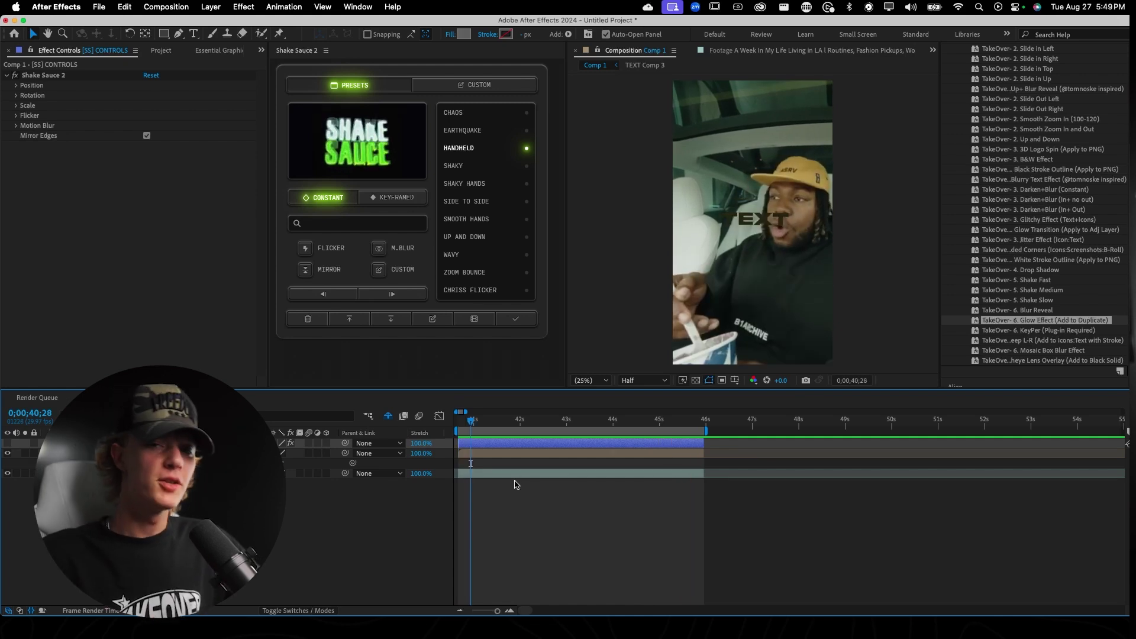